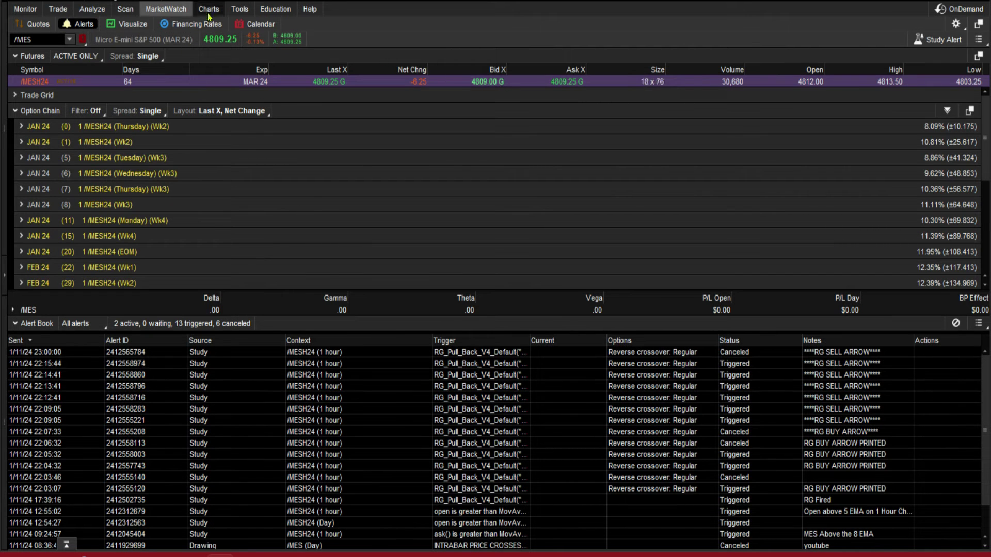
Step: Switch to the /MES chart and start a single alert from the chart's menu
mouse_move(209, 16)
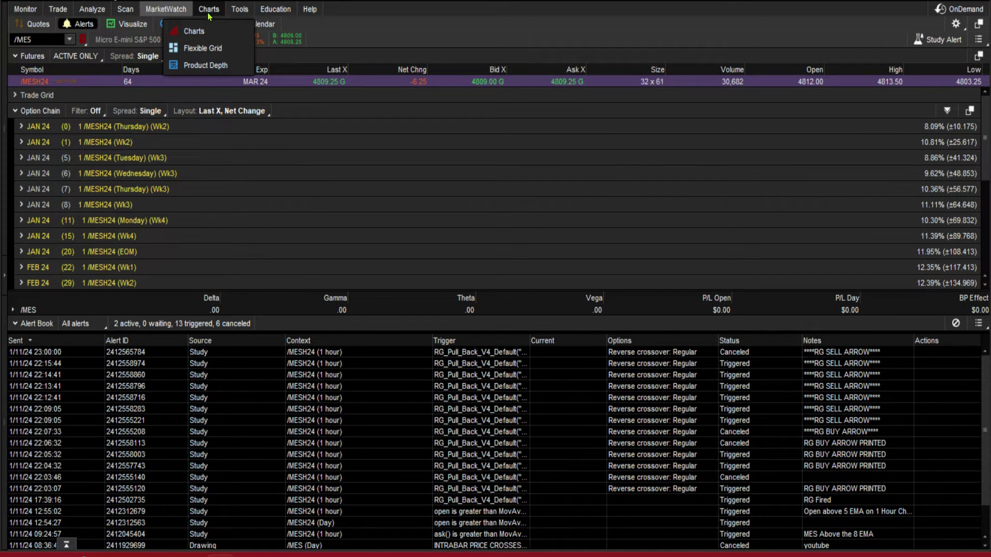
click(208, 14)
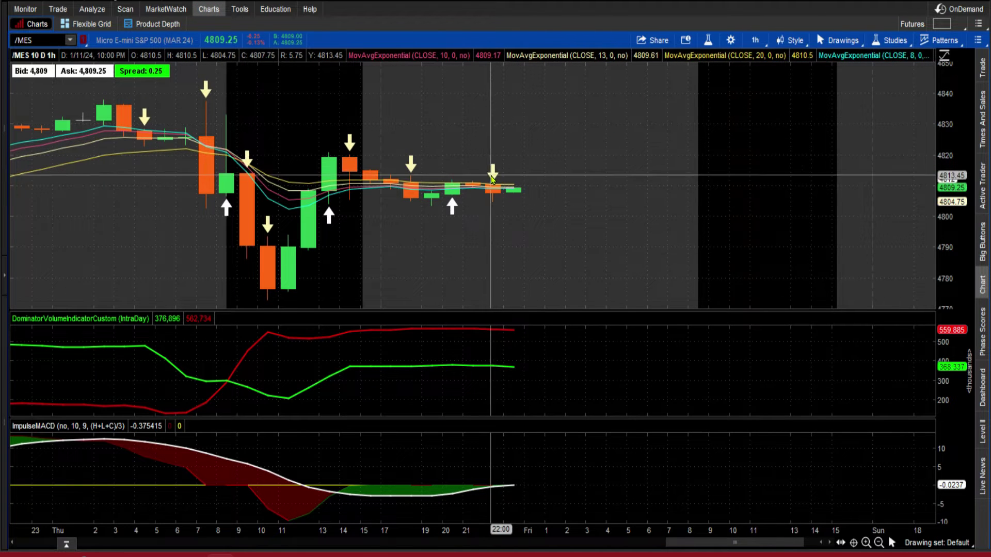
right_click(547, 180)
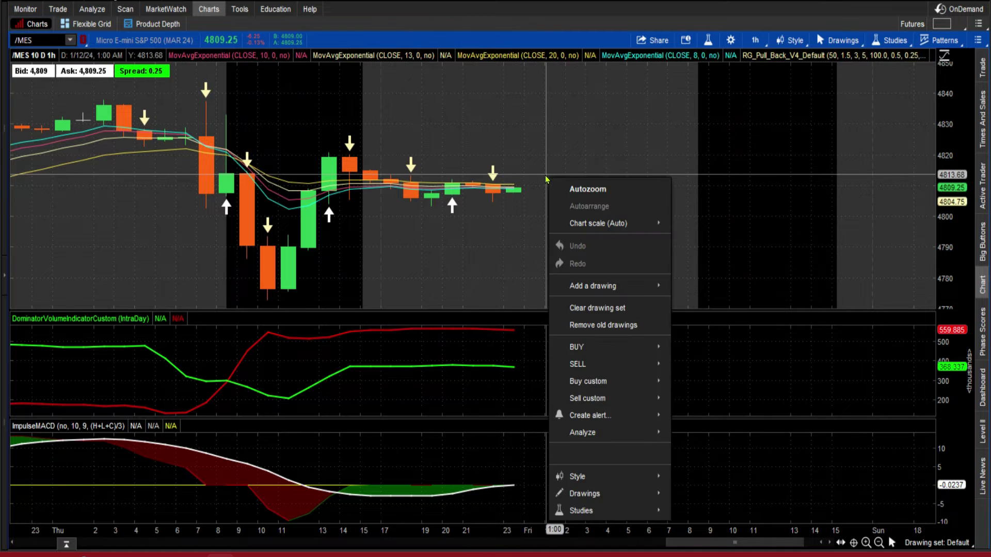
mouse_move(619, 415)
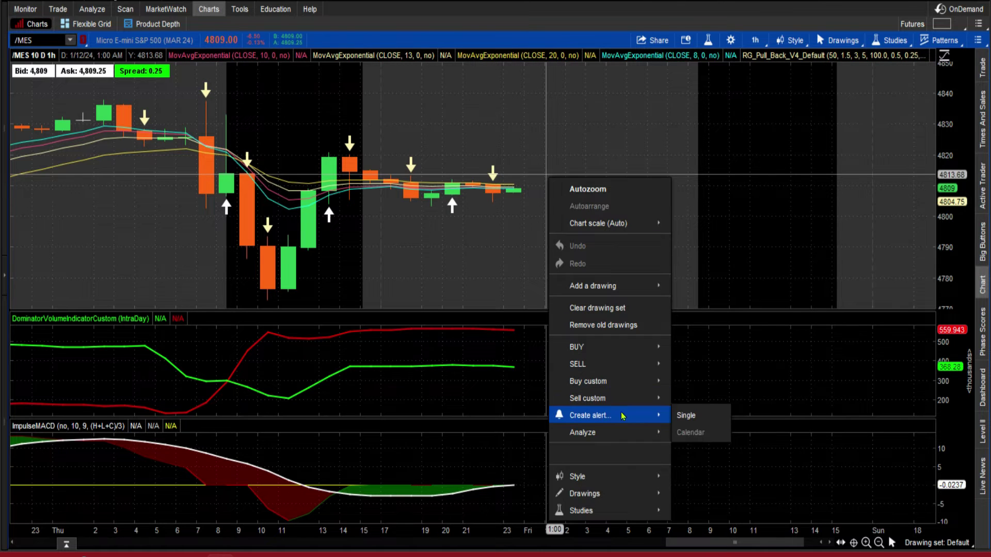
click(688, 417)
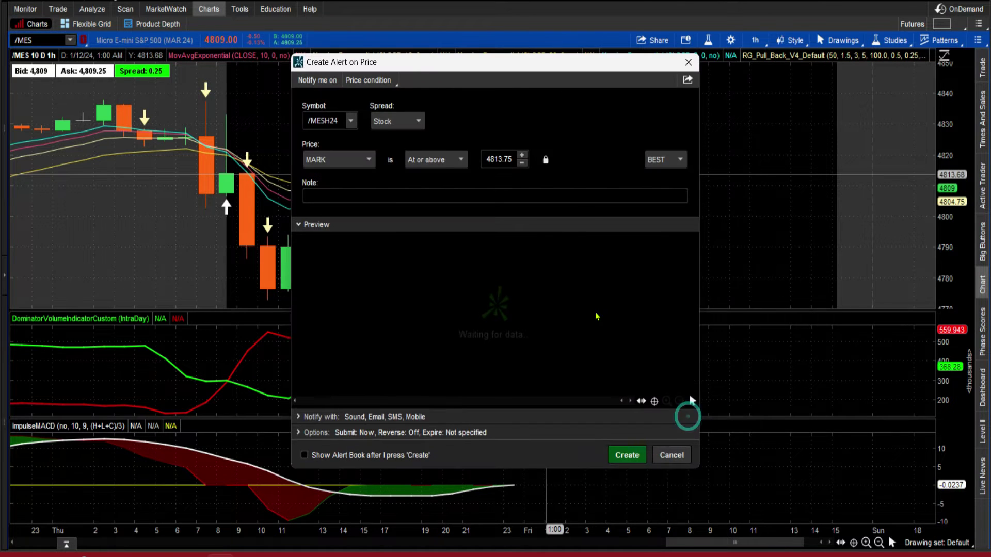
Step: Set the alert's price source to STUDY and delete the prefilled RG_Pull_Back_V4_Default condition
click(332, 160)
mouse_move(335, 270)
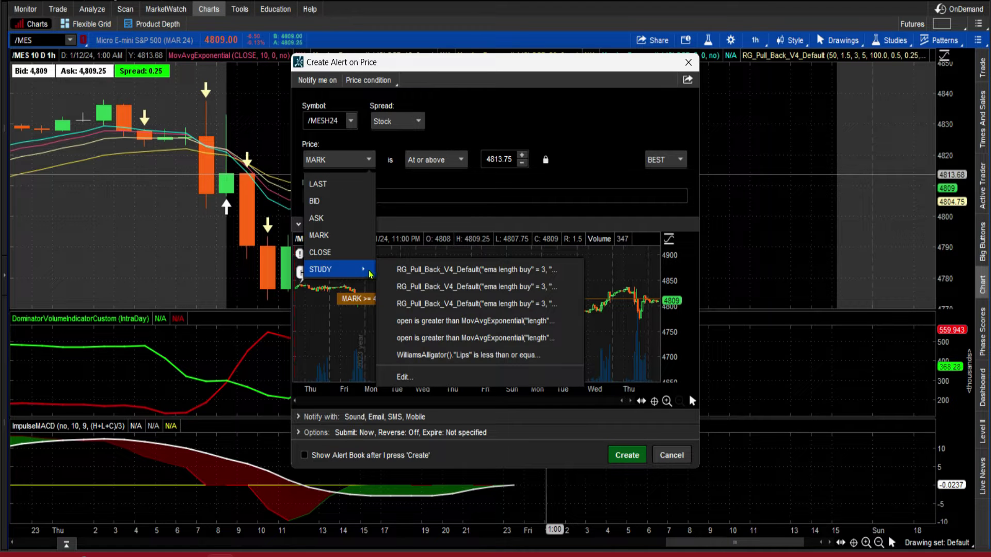
click(413, 381)
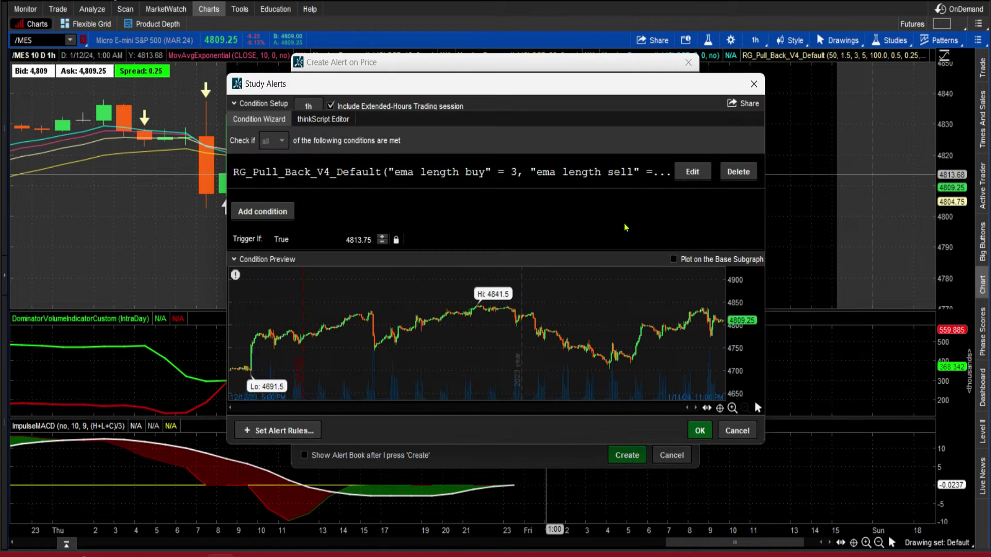
click(732, 174)
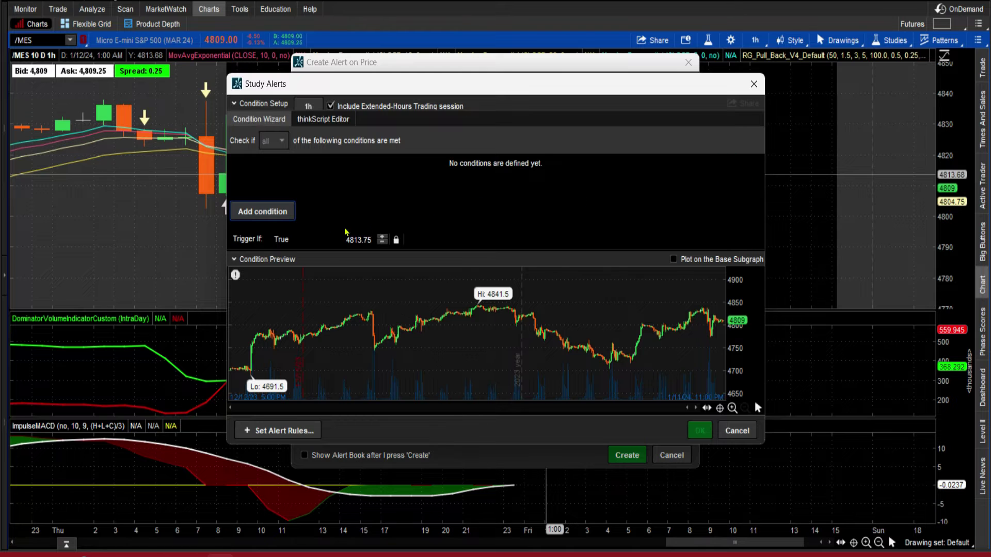
Step: Add a study condition using RG_Pull_Back_V4_Default, found by searching 'rg'
click(268, 216)
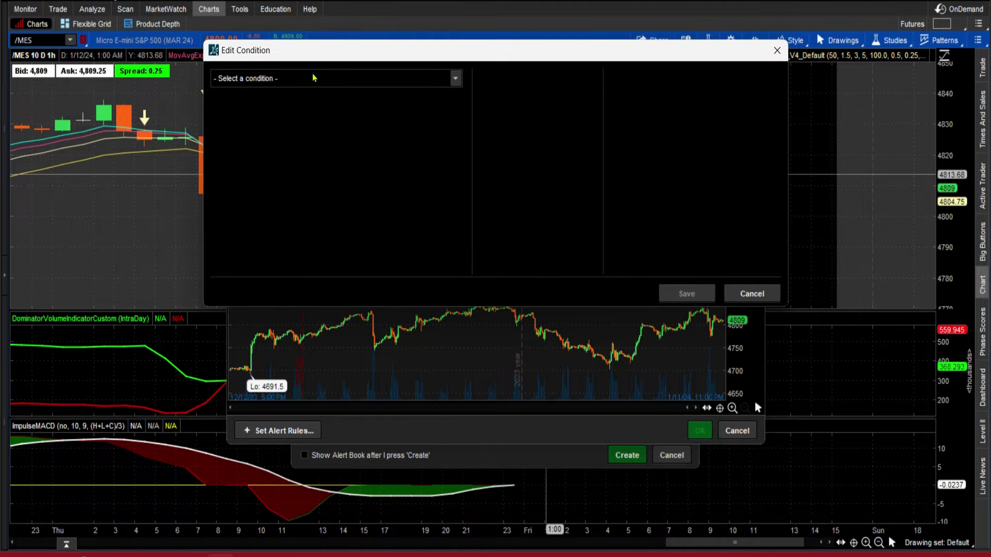
click(312, 78)
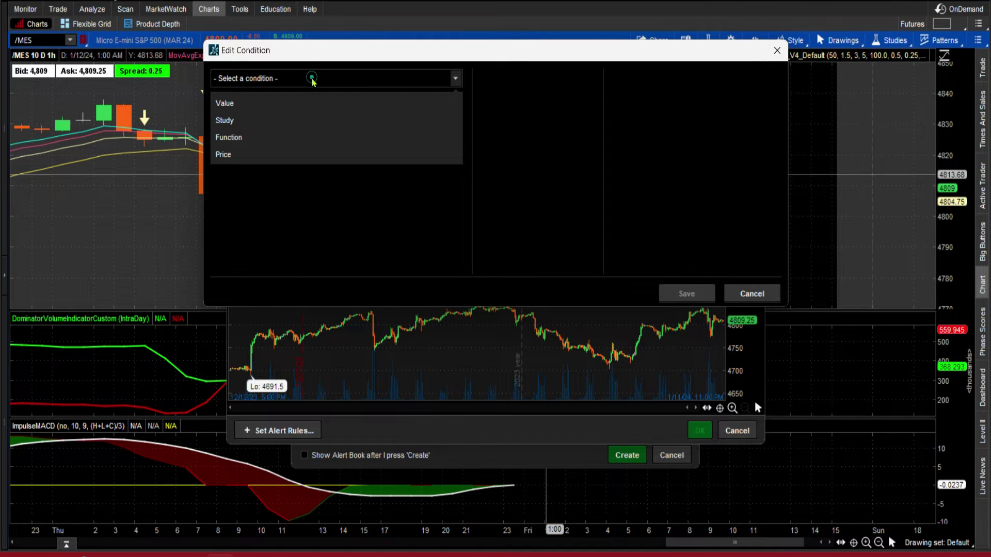
click(239, 126)
click(243, 77)
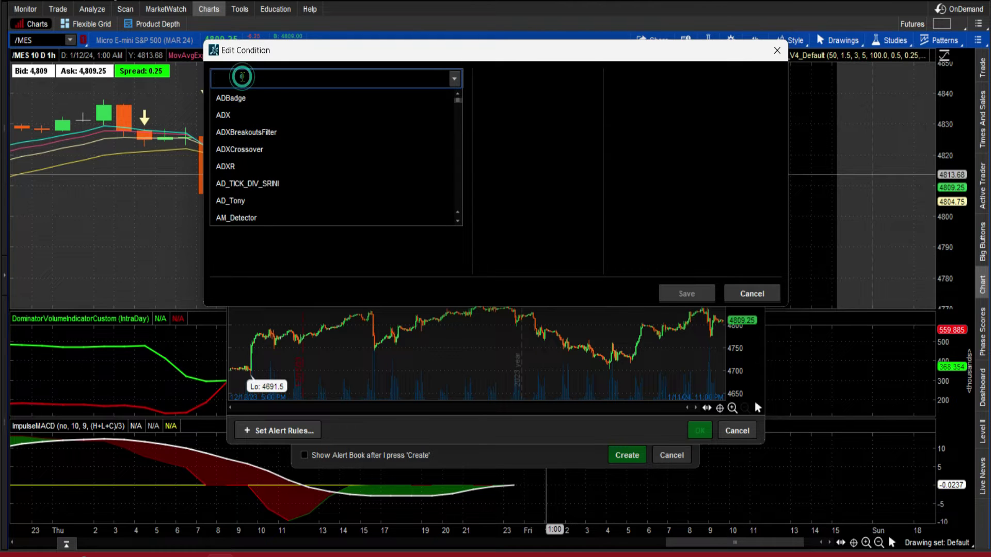
text(rg)
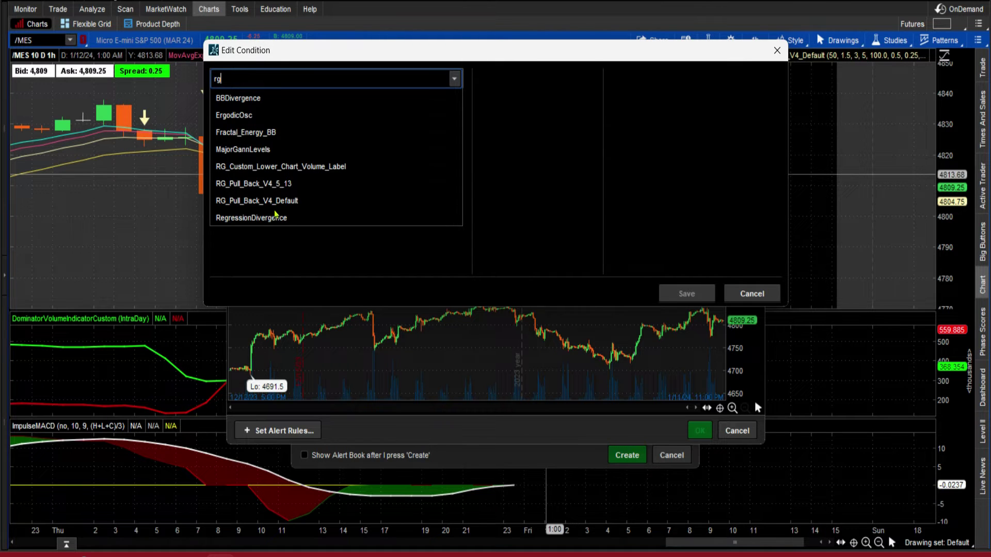
click(258, 201)
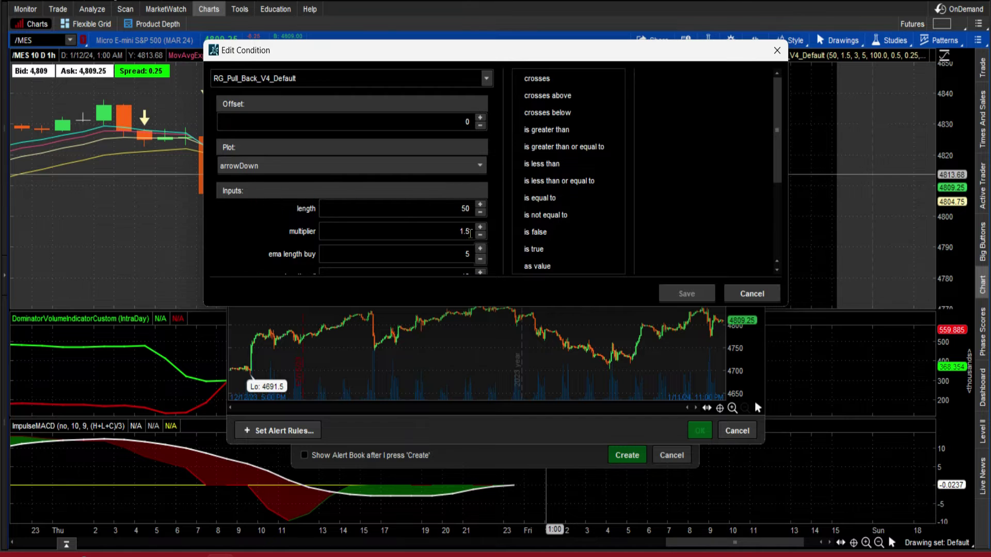
Step: Set ema length buy to 3, ema length sell to 5, and vol change pct threshold down to 0.50
scroll(778, 109, down, 3)
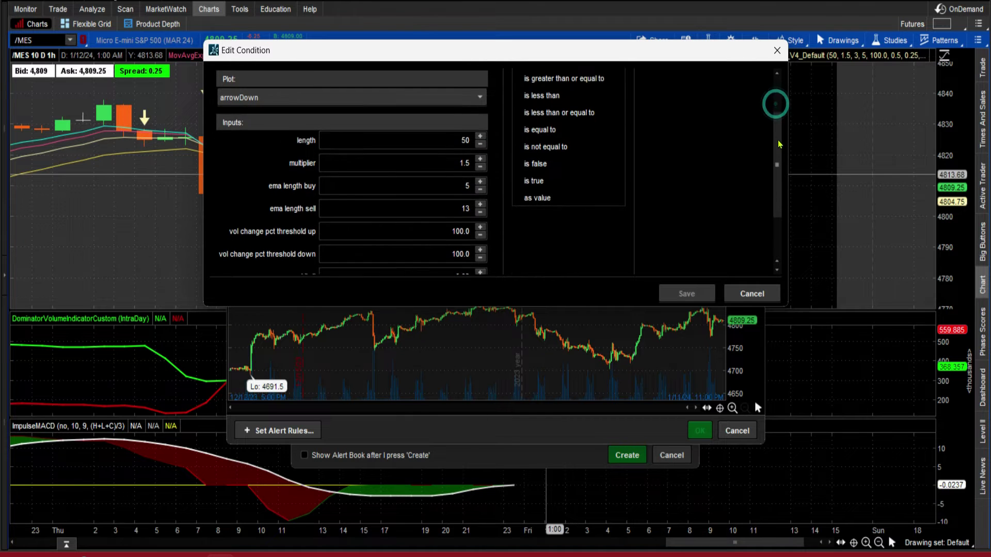
click(463, 185)
double_click(463, 184)
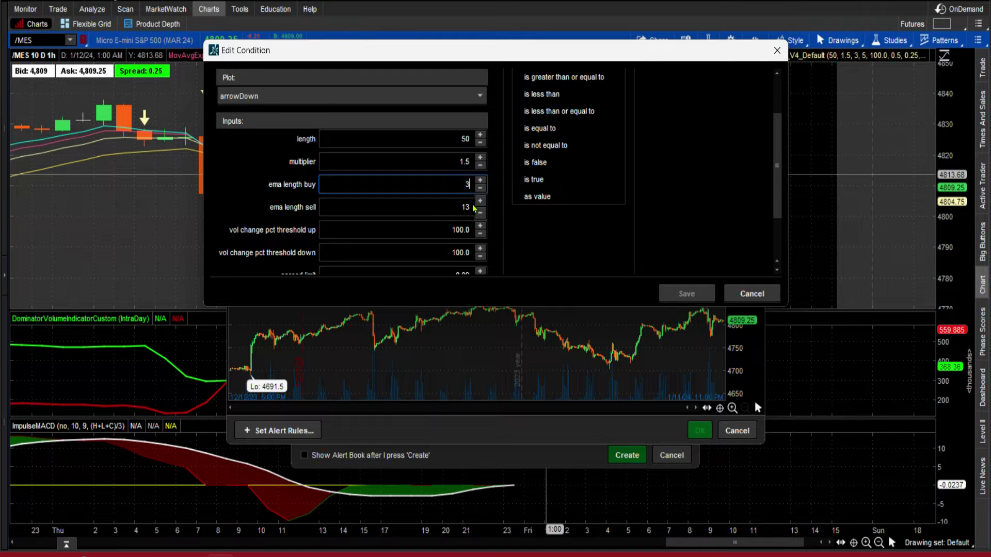
text(3)
click(467, 207)
double_click(464, 207)
text(5)
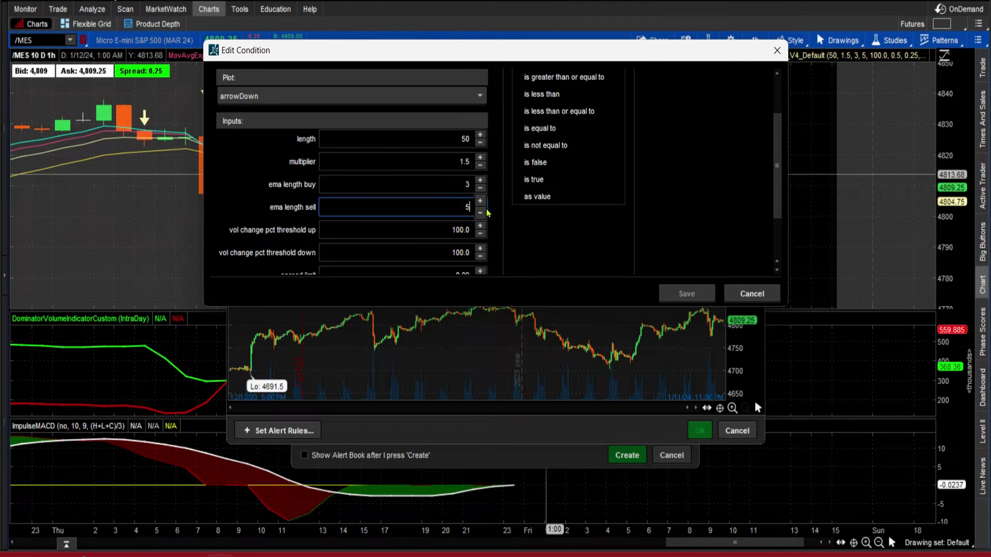
click(446, 253)
double_click(445, 253)
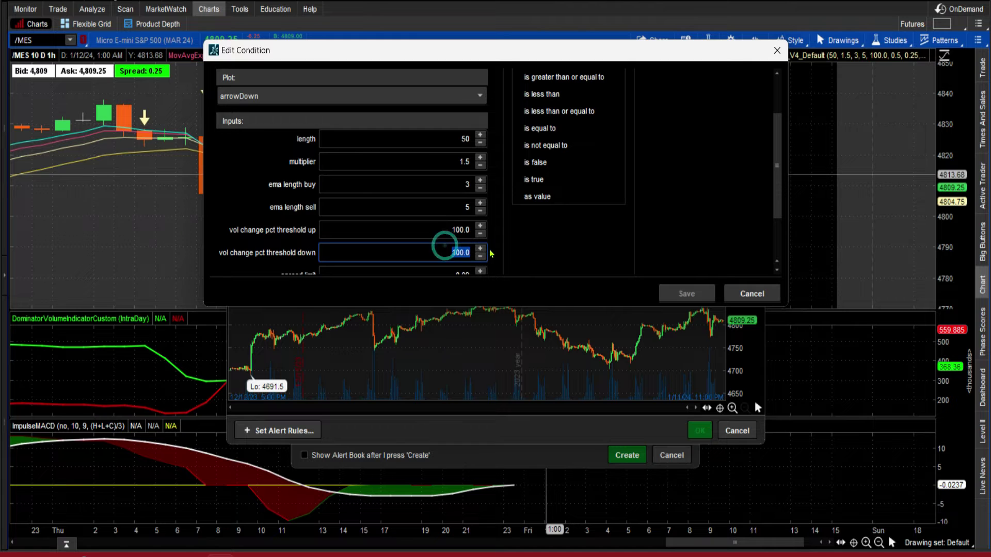
text(0.50)
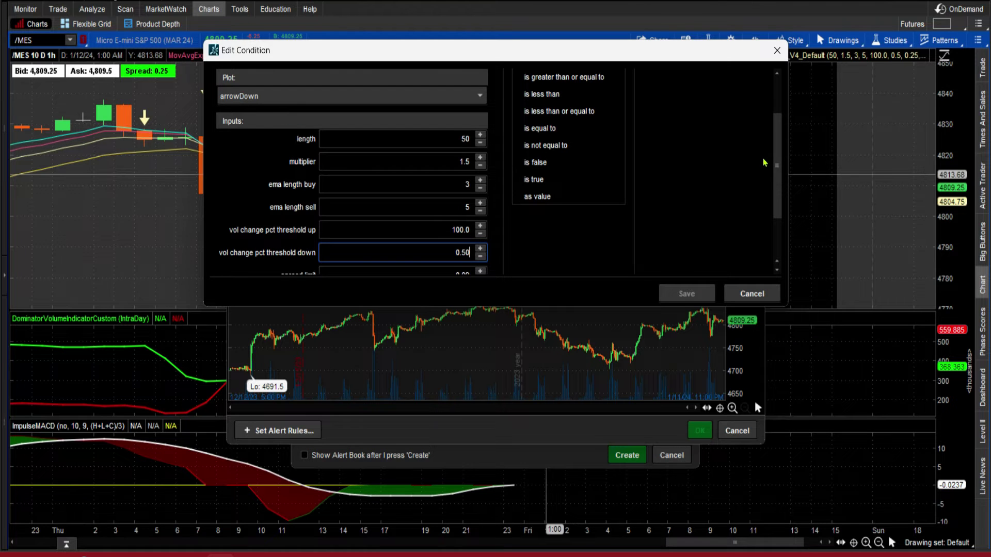
Step: Switch the condition's plot to arrowUp, set it to 'is true', and save it
scroll(769, 155, up, 3)
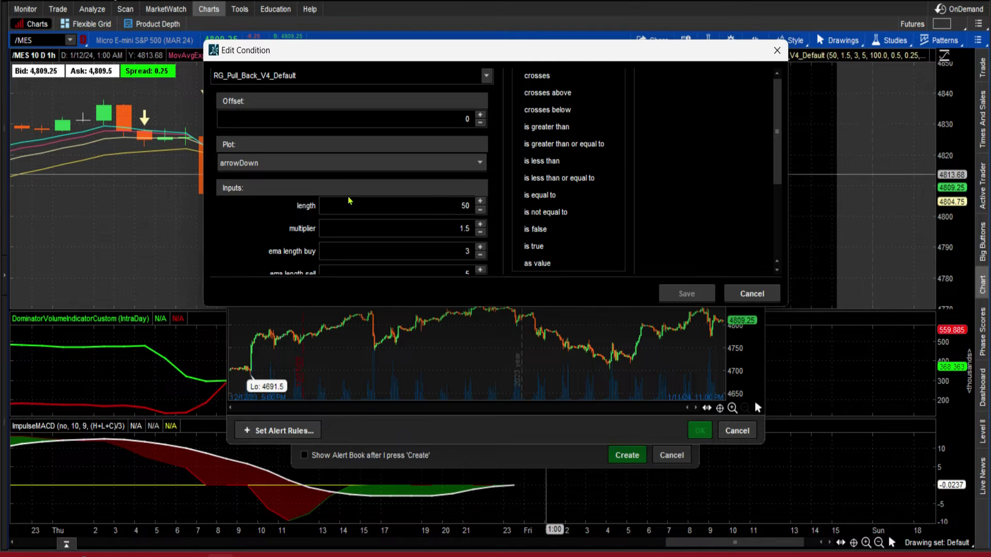
click(270, 170)
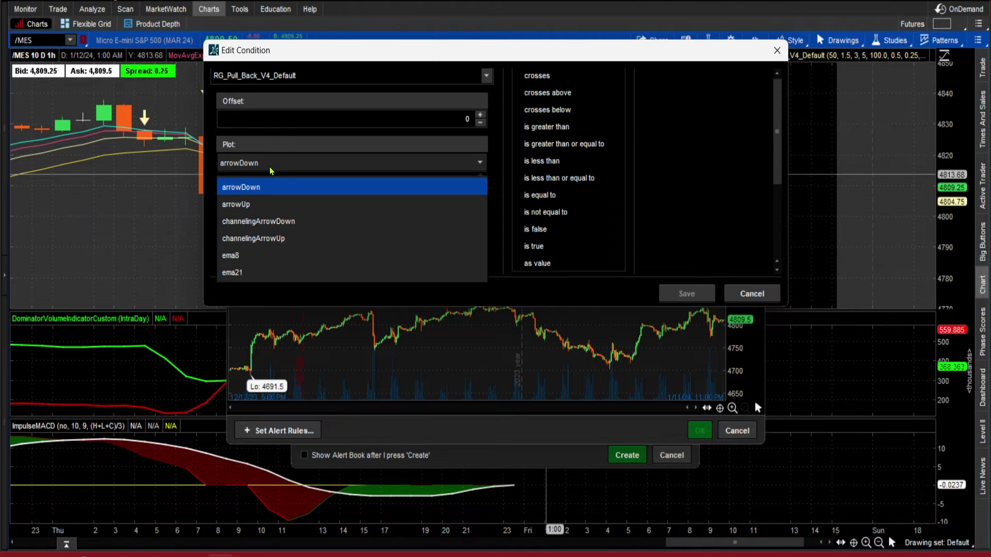
click(247, 206)
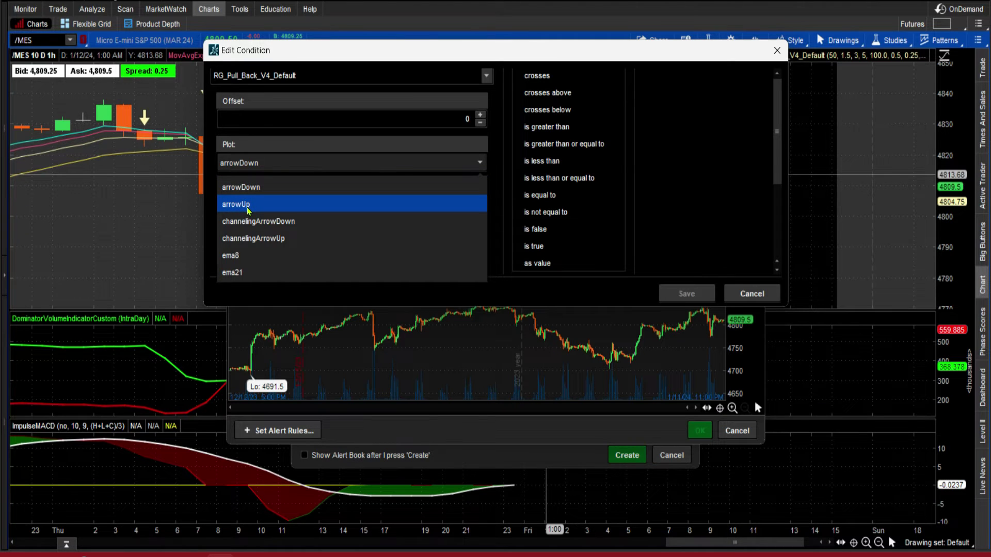
click(248, 209)
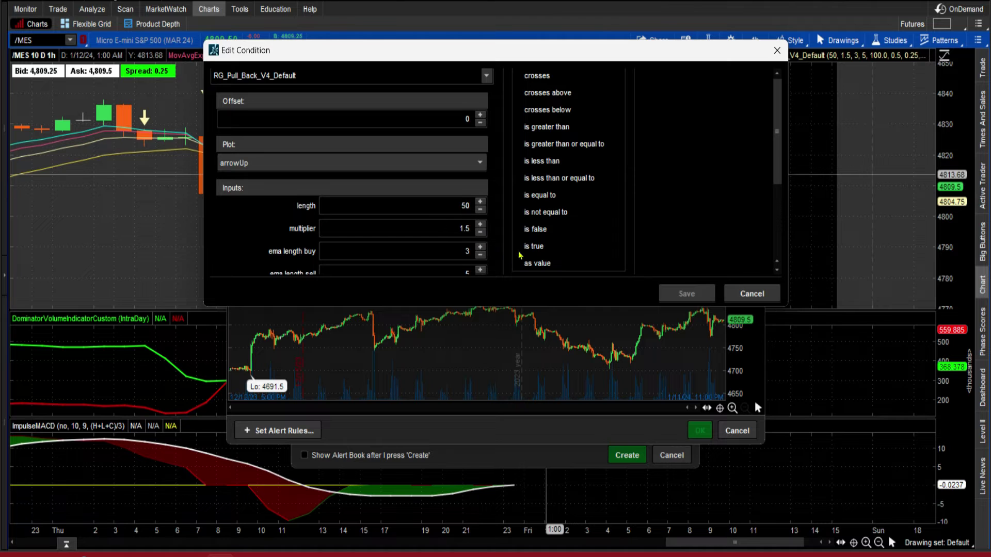
click(542, 247)
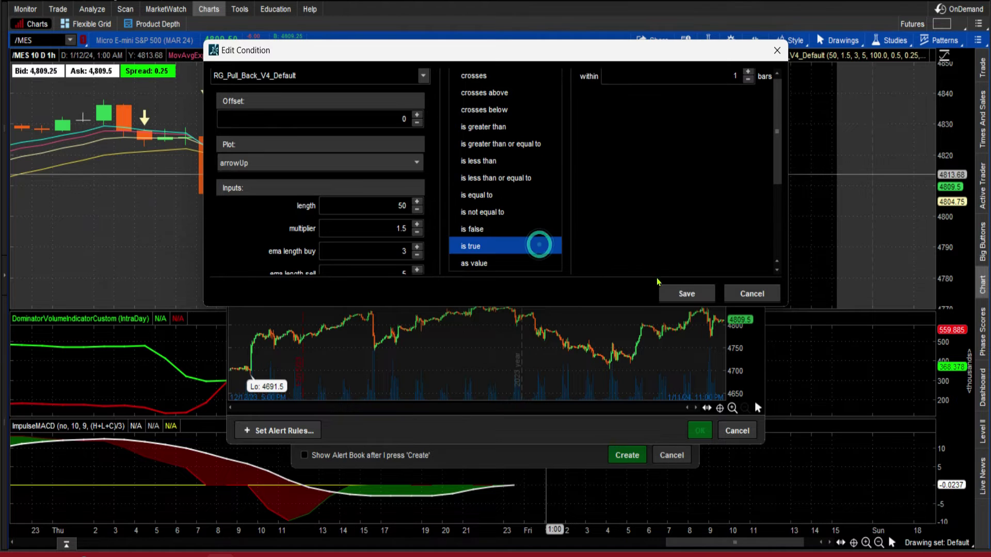
click(686, 294)
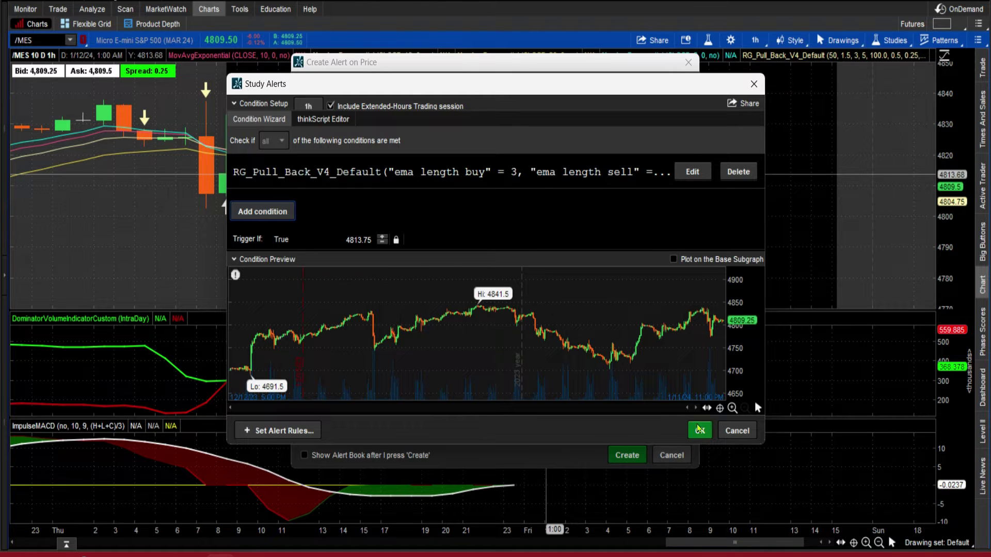
Step: Apply the study condition and give the alert the note '***RG PRINTED UP ARROW****'
click(705, 431)
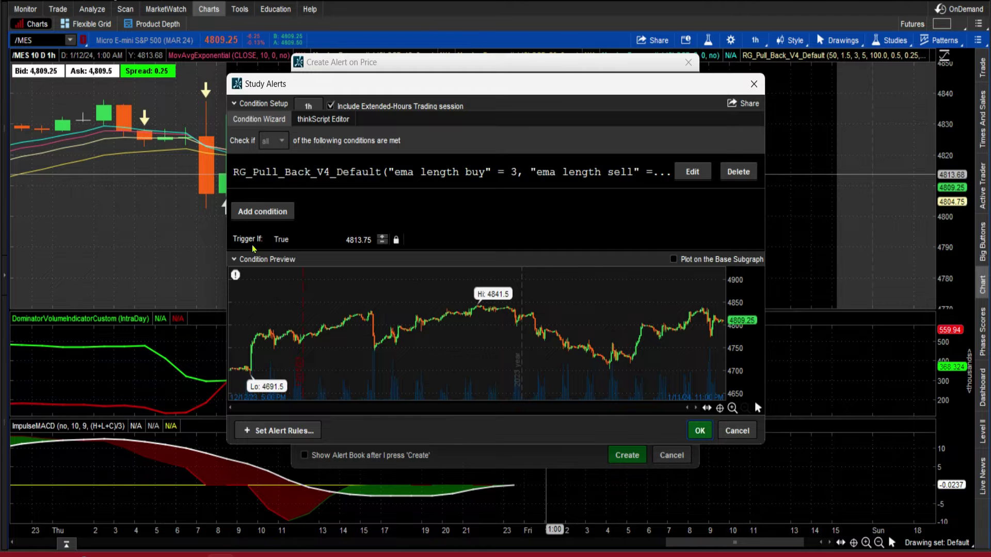
click(698, 431)
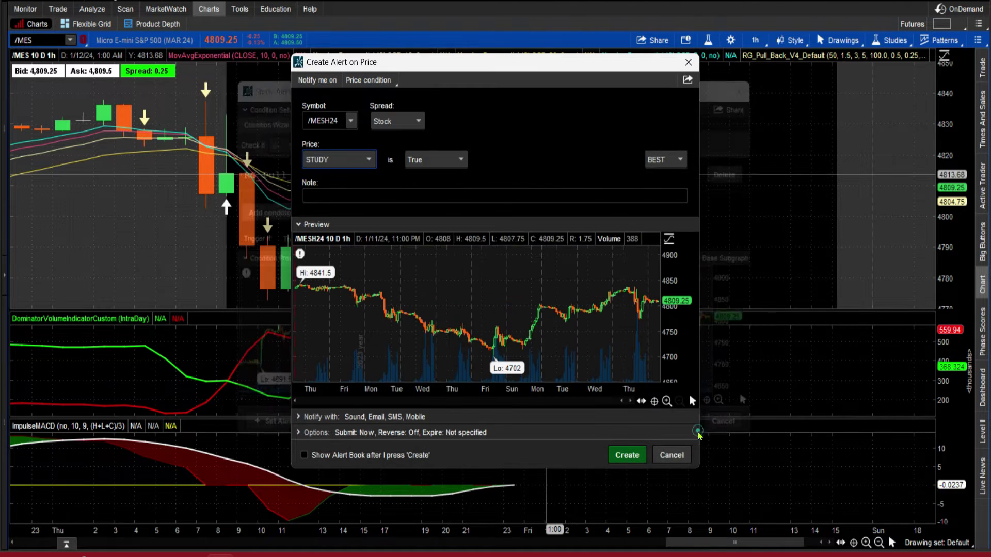
click(349, 195)
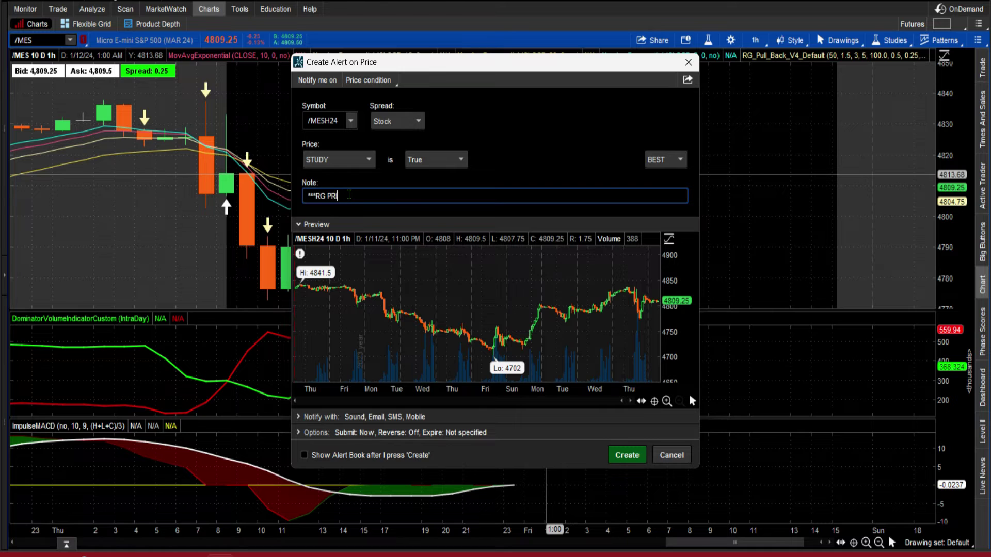
text(***RG PRINTED UP ARROW***)
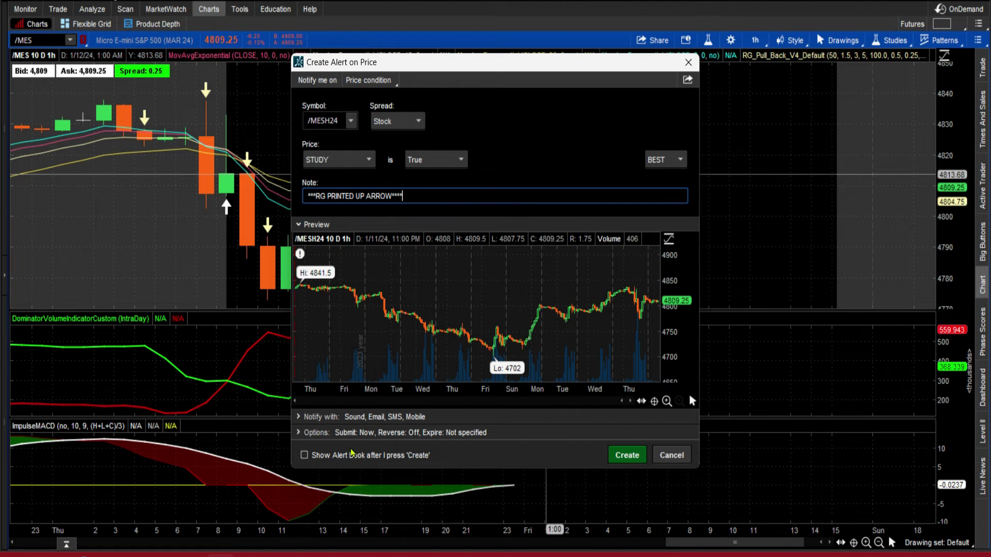
click(299, 433)
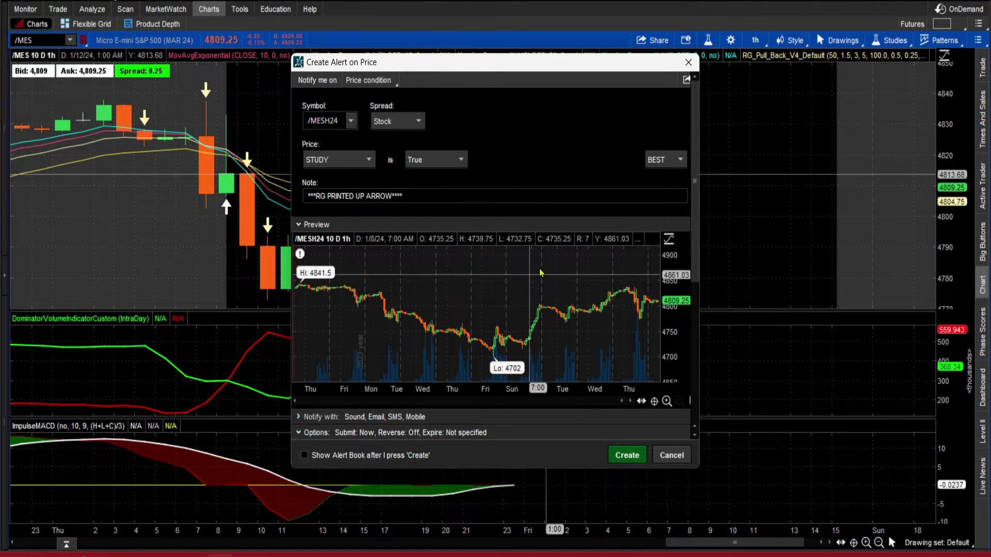
Step: Choose 'Create regular alert' for reverse crossover and create the up-arrow alert
drag(694, 166, 686, 283)
scroll(685, 283, down, 3)
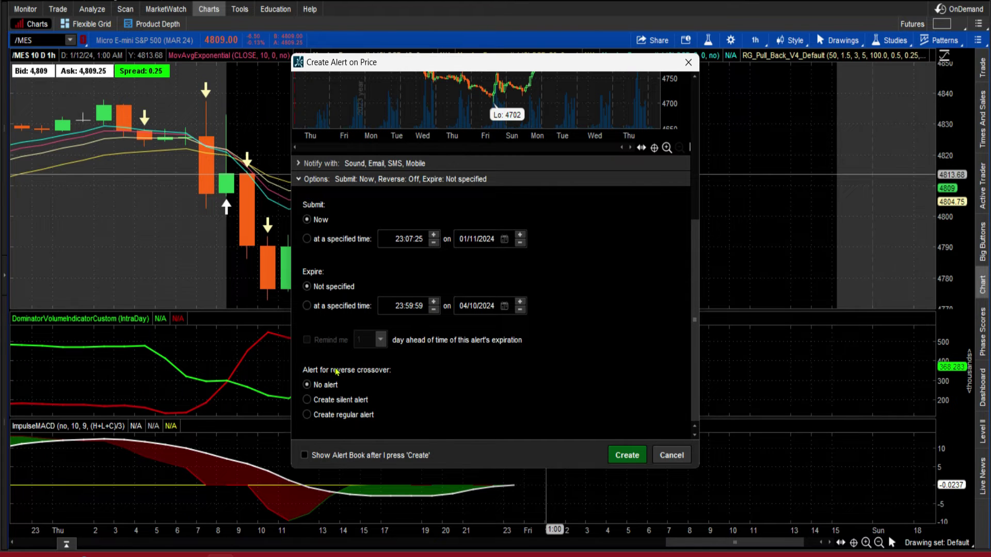
click(307, 415)
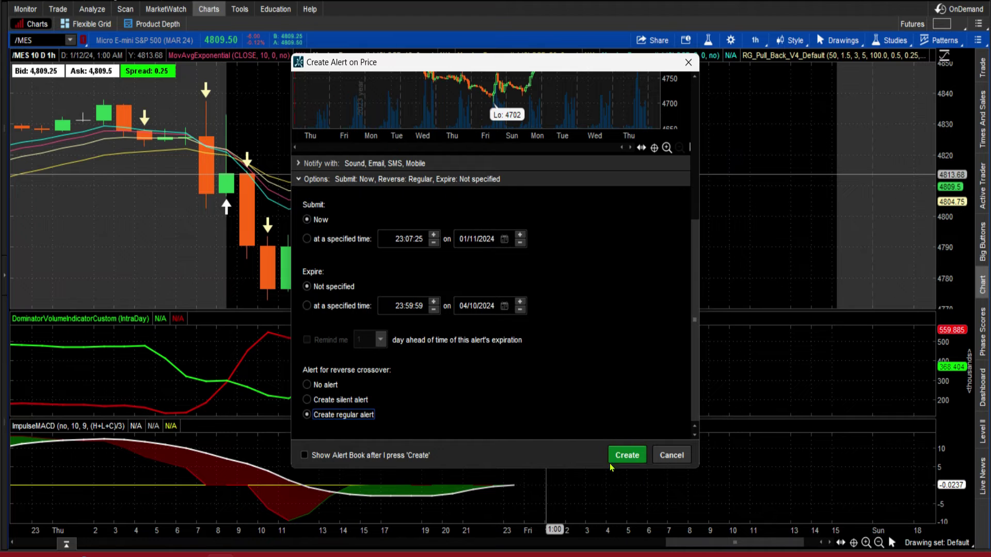
click(628, 455)
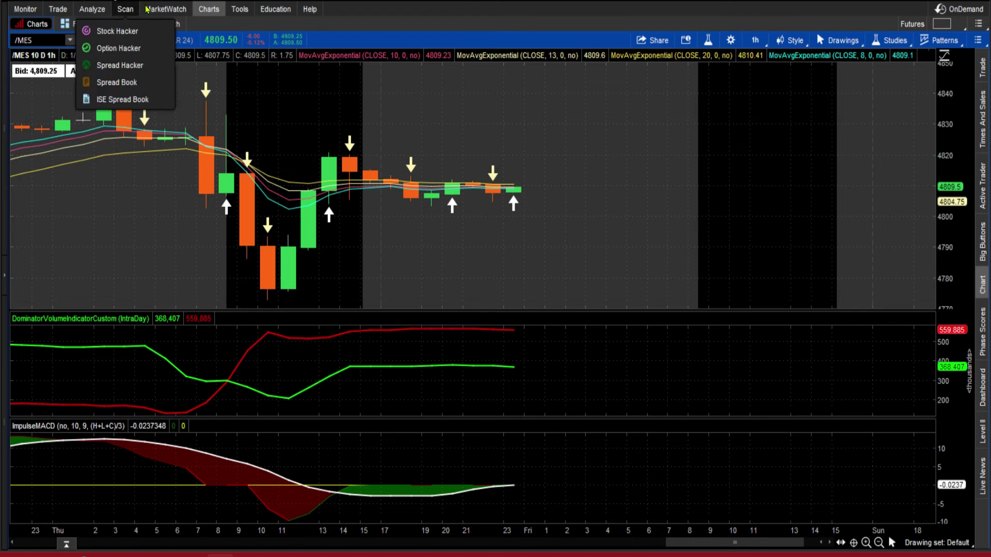
Step: Return to MarketWatch to see the new up-arrow alert in the Alert Book
click(166, 10)
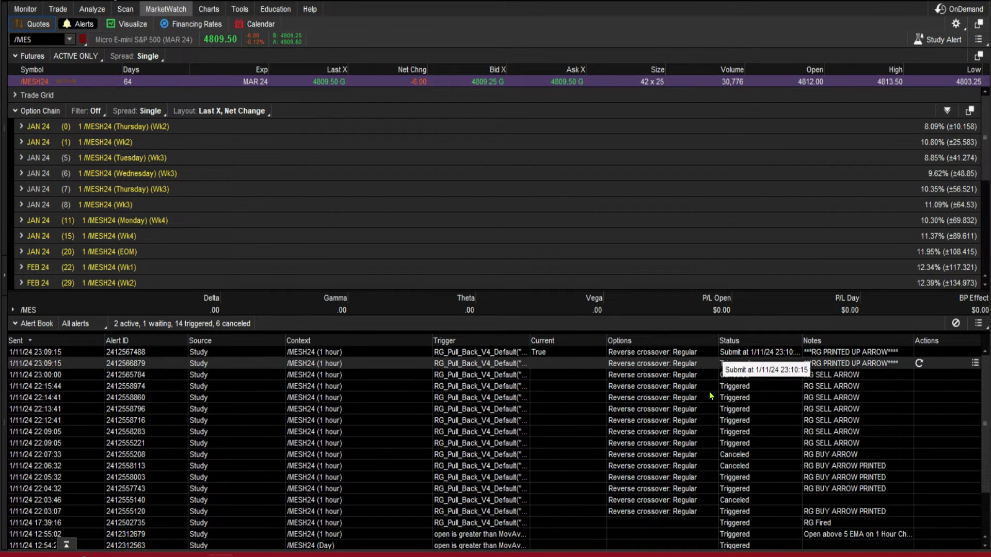
Step: Start a single /MESH24 alert from the /MES chart and open its STUDY condition editor
click(209, 10)
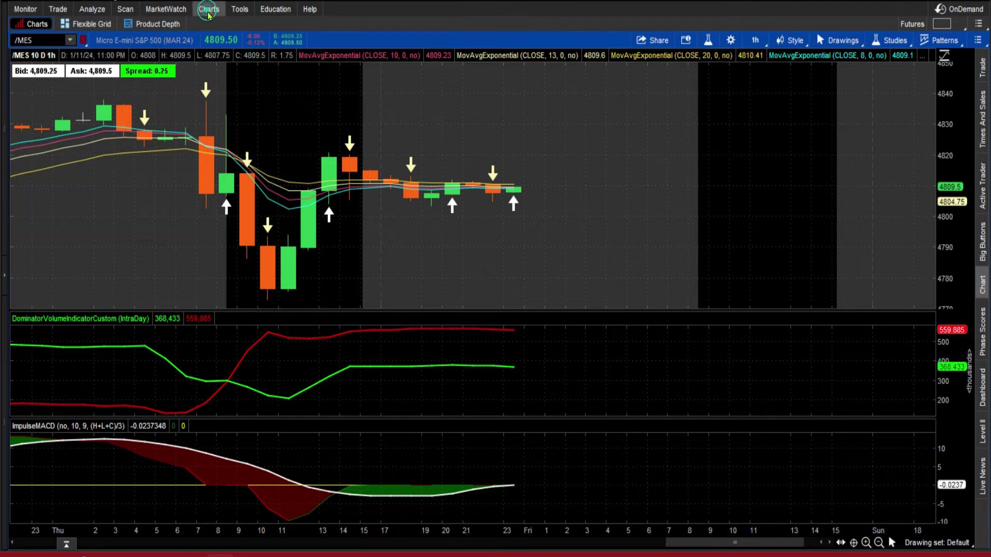
right_click(556, 181)
mouse_move(599, 418)
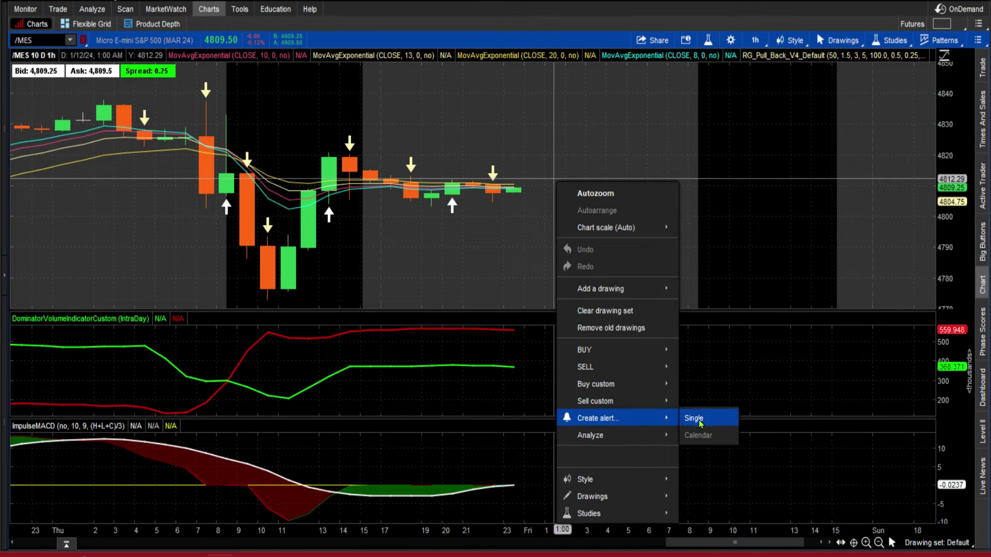
click(707, 418)
click(318, 161)
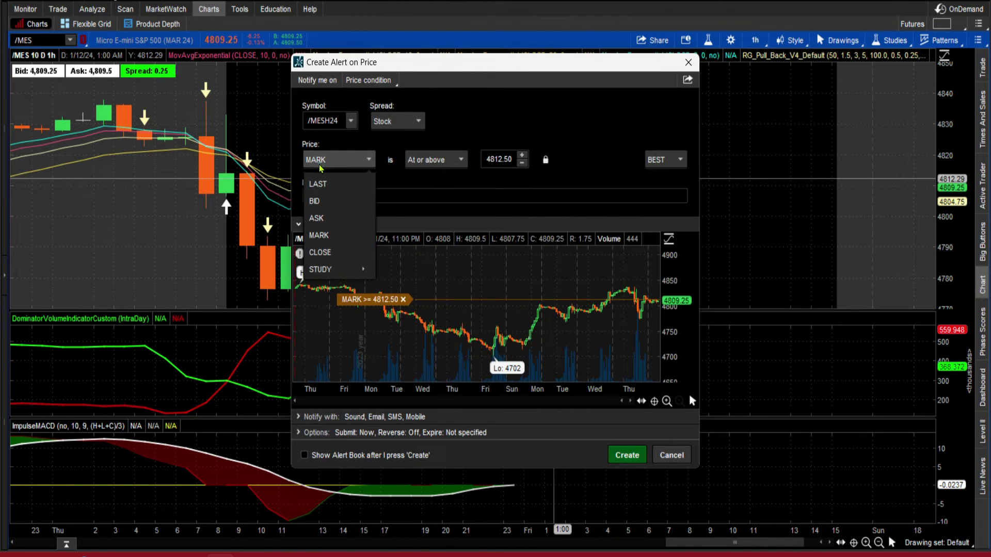
mouse_move(324, 268)
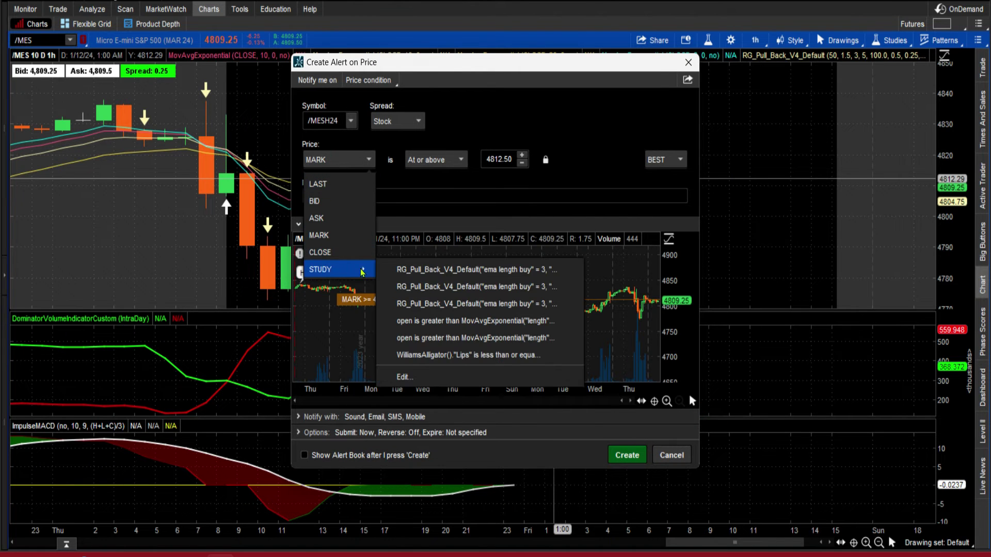
click(408, 377)
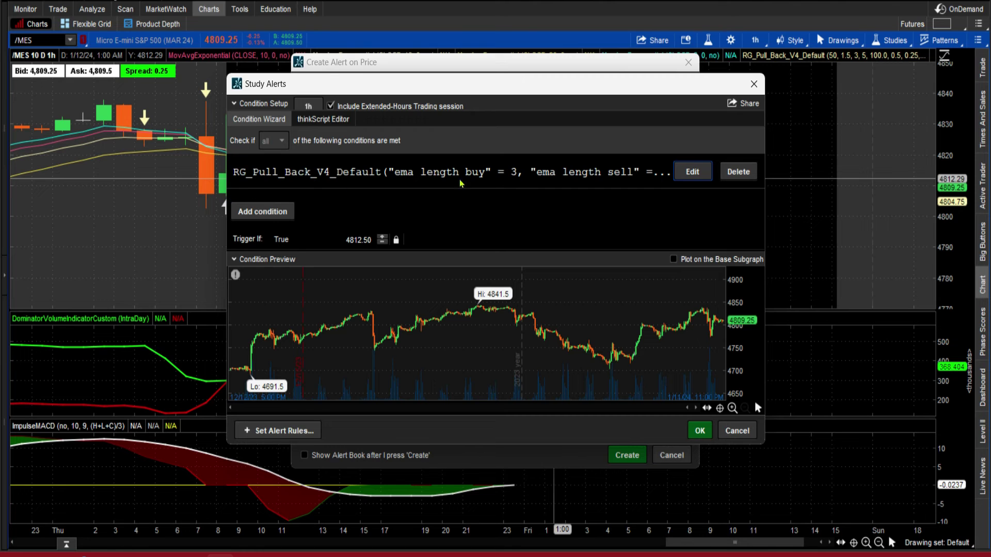
Step: Replace the old condition with a new RG_Pull_Back_V4_Default study condition on the arrowDown plot
click(734, 170)
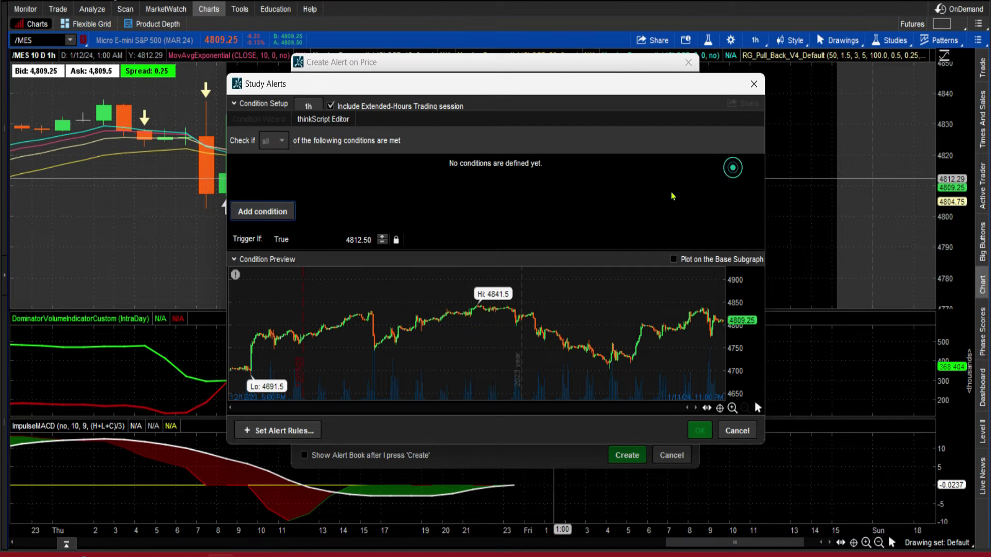
click(263, 211)
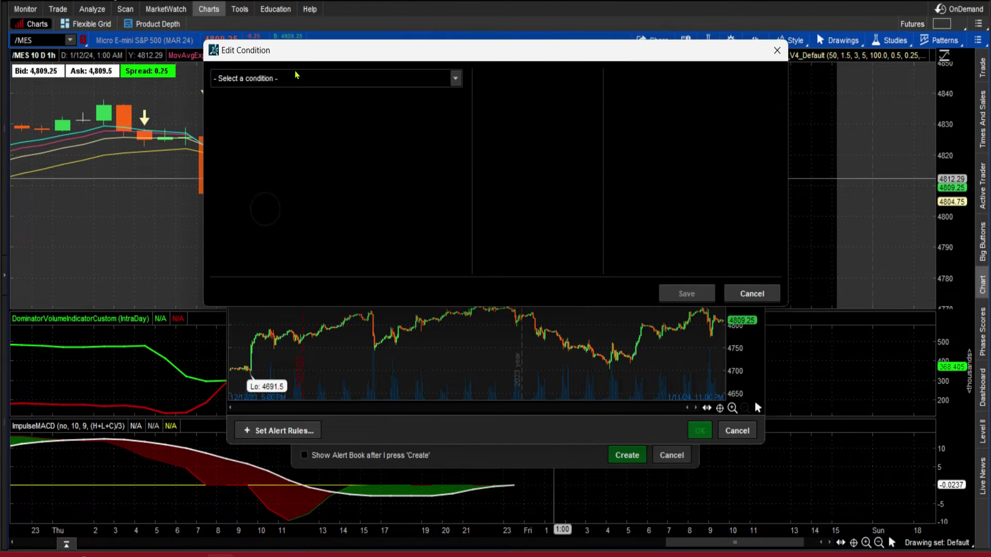
click(297, 76)
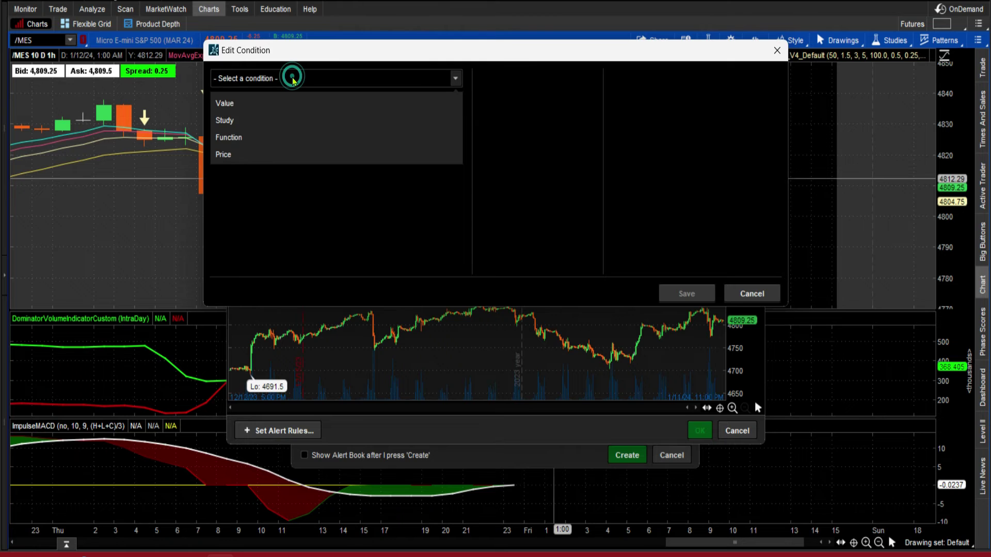
click(234, 123)
click(262, 80)
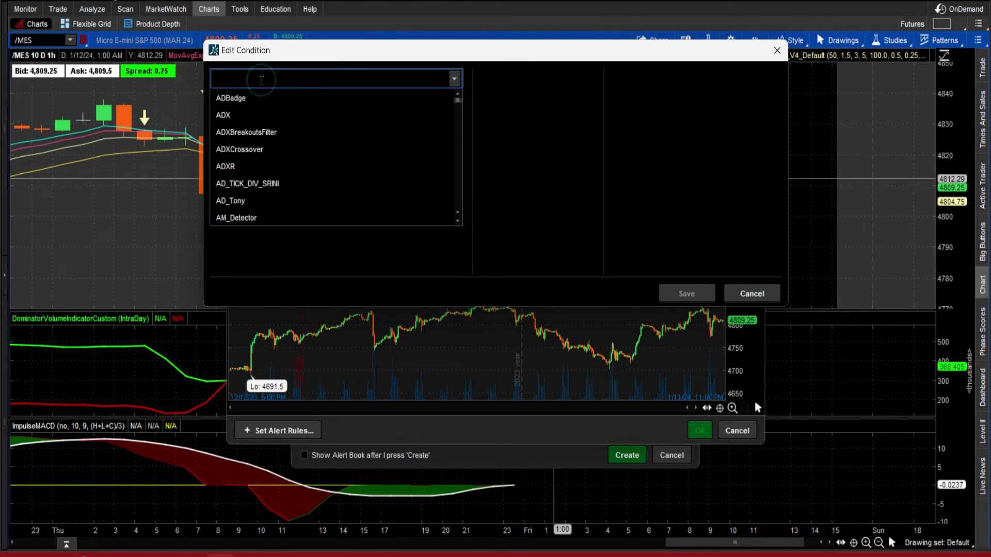
text(rg)
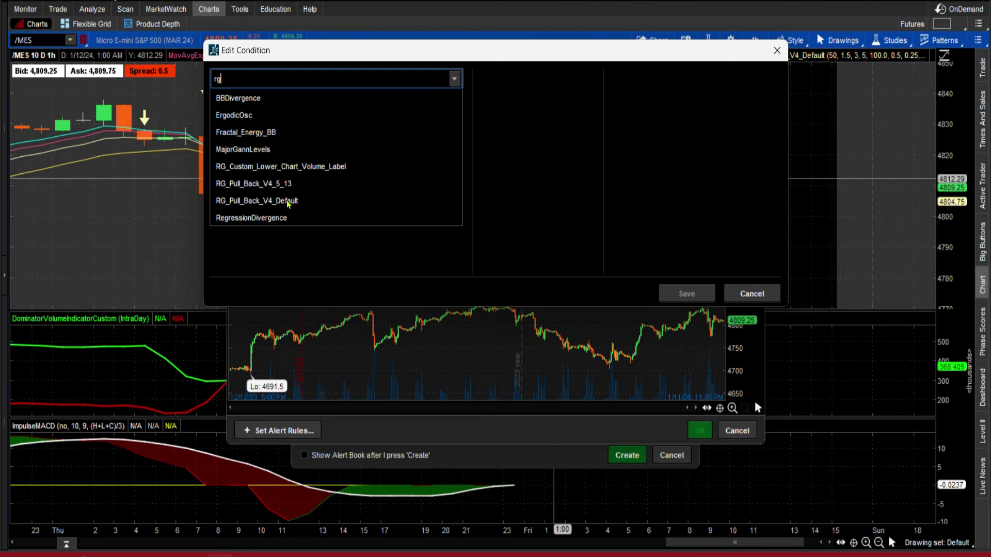
click(289, 201)
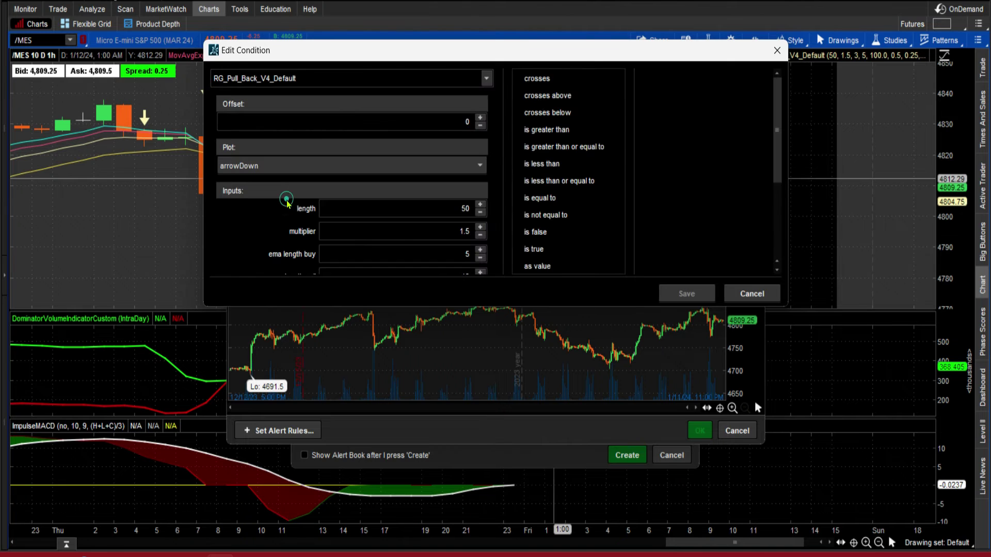
click(388, 166)
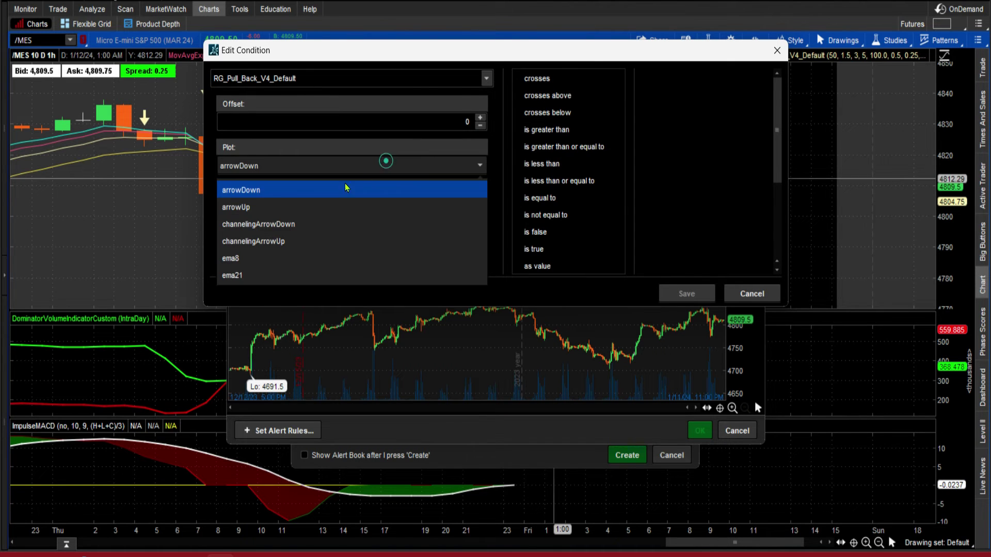
click(267, 192)
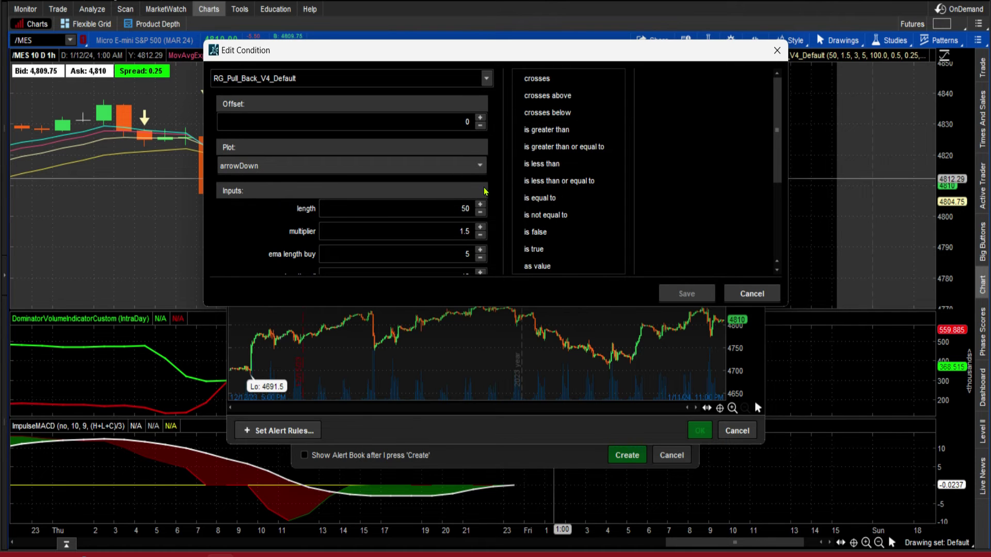
Step: Set ema length buy 3, sell 5, threshold down 0.50, trigger on 'is true', and save
scroll(476, 195, down, 2)
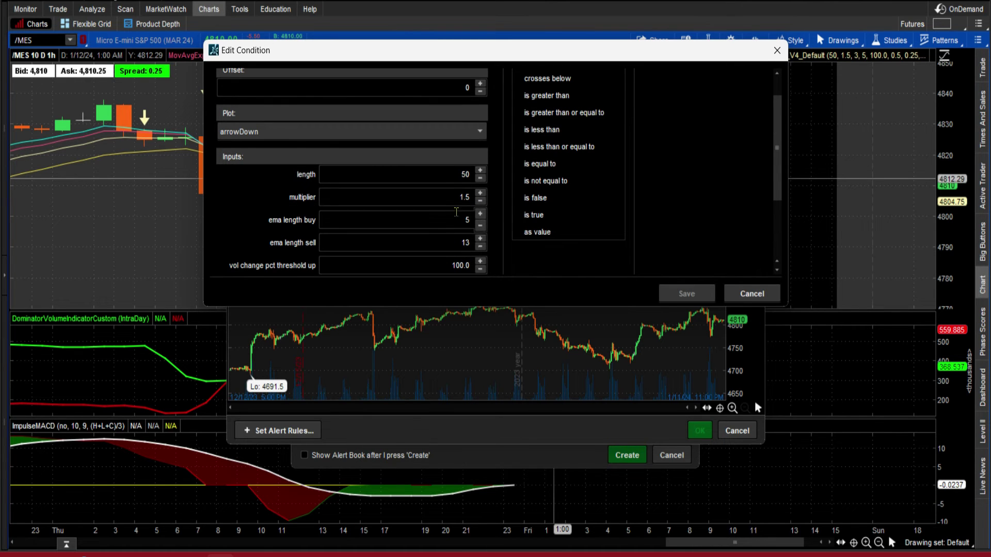
click(459, 216)
double_click(458, 217)
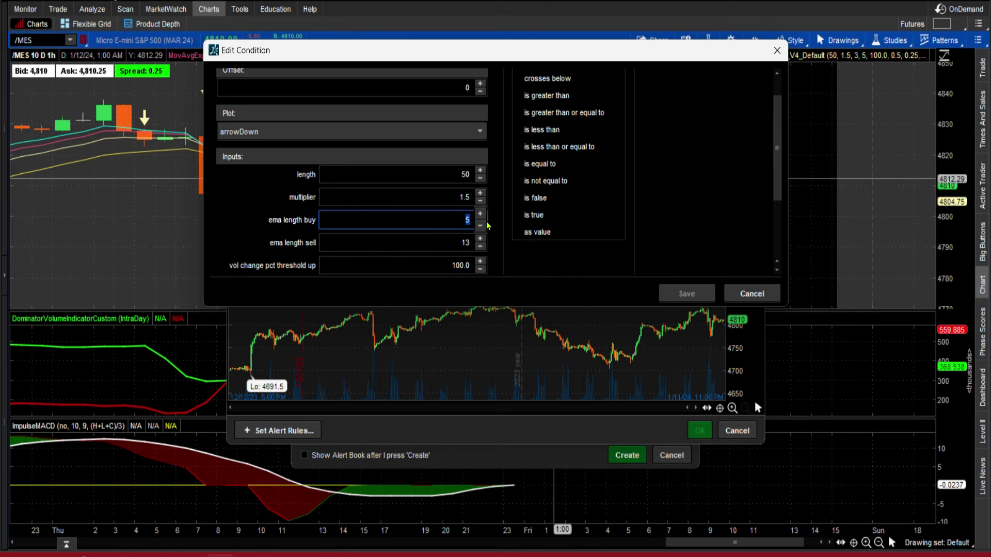
double_click(452, 241)
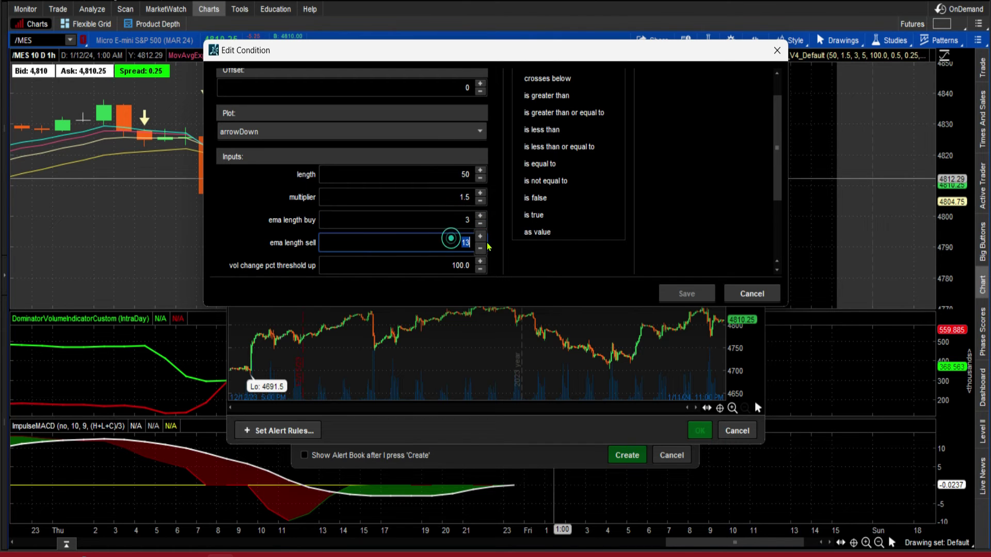
scroll(442, 243, down, 3)
double_click(434, 186)
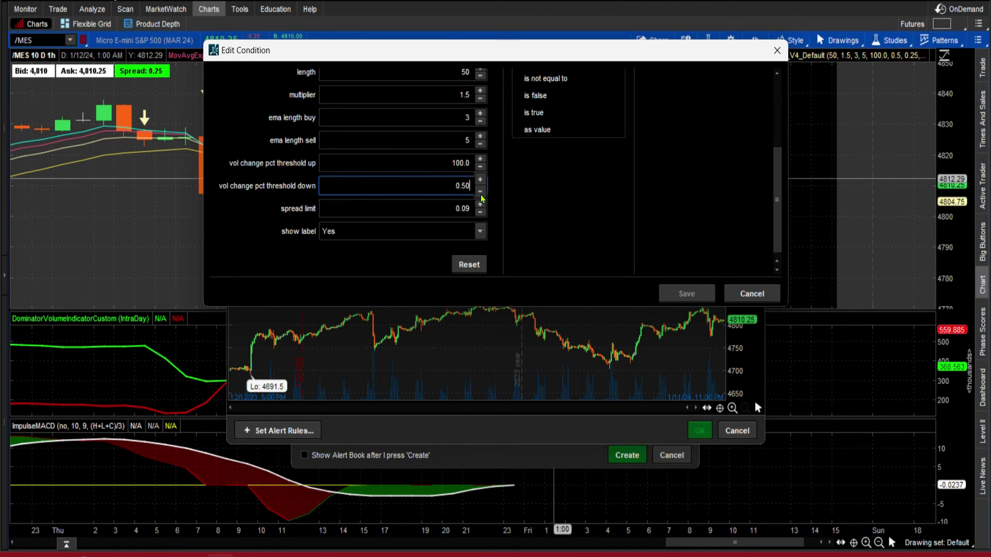
text(0.50)
click(539, 111)
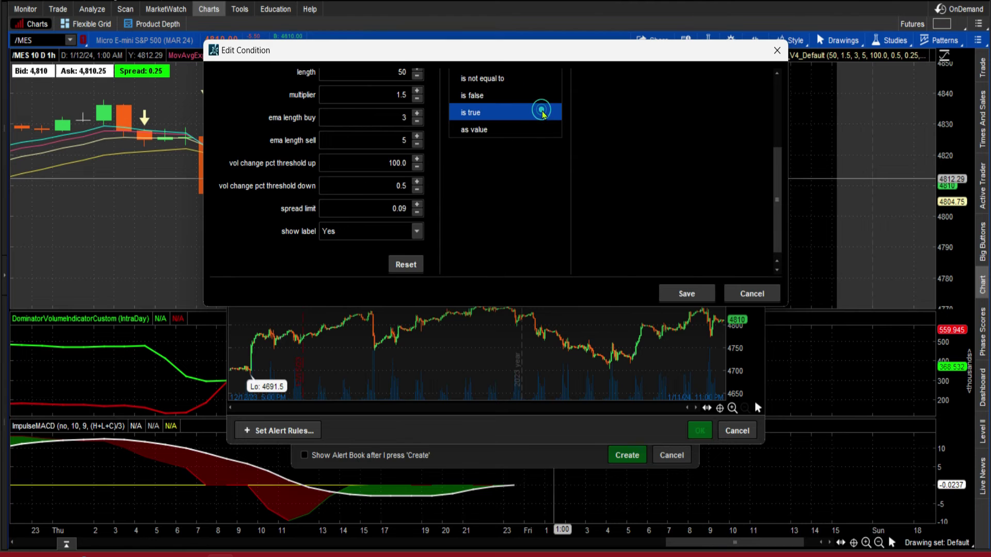
click(686, 293)
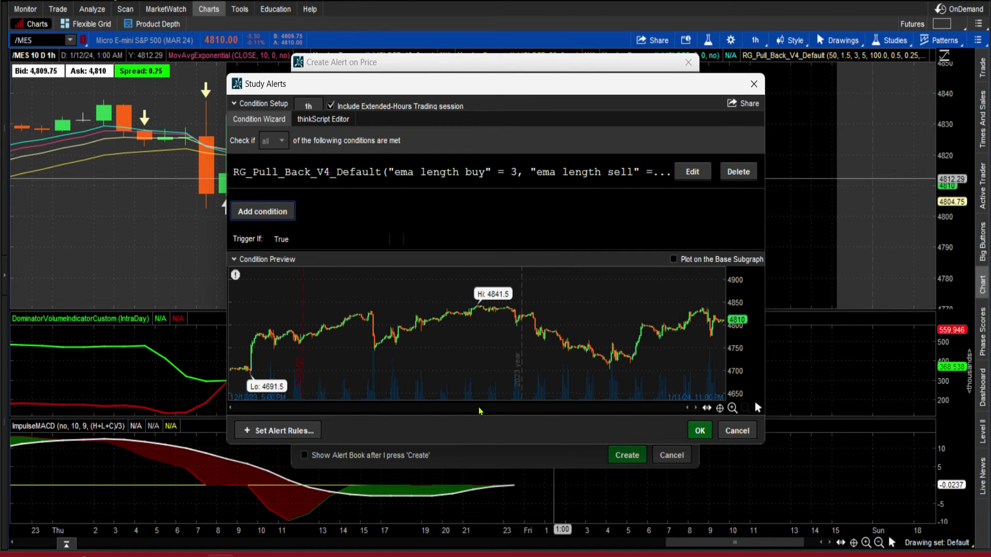
Step: Apply the arrowDown study condition and have reverse crossovers raise a regular alert
click(700, 430)
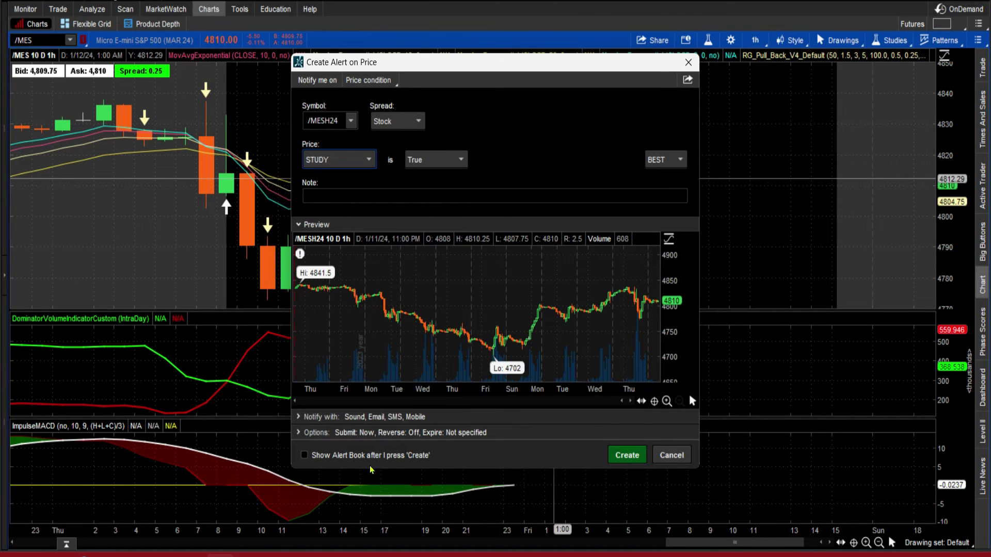
click(300, 434)
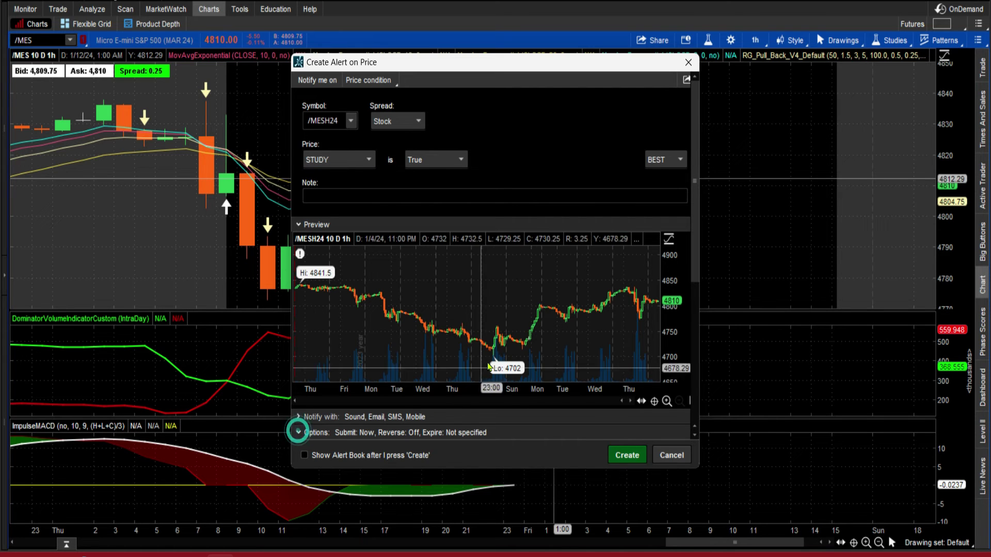
drag(694, 239, 694, 374)
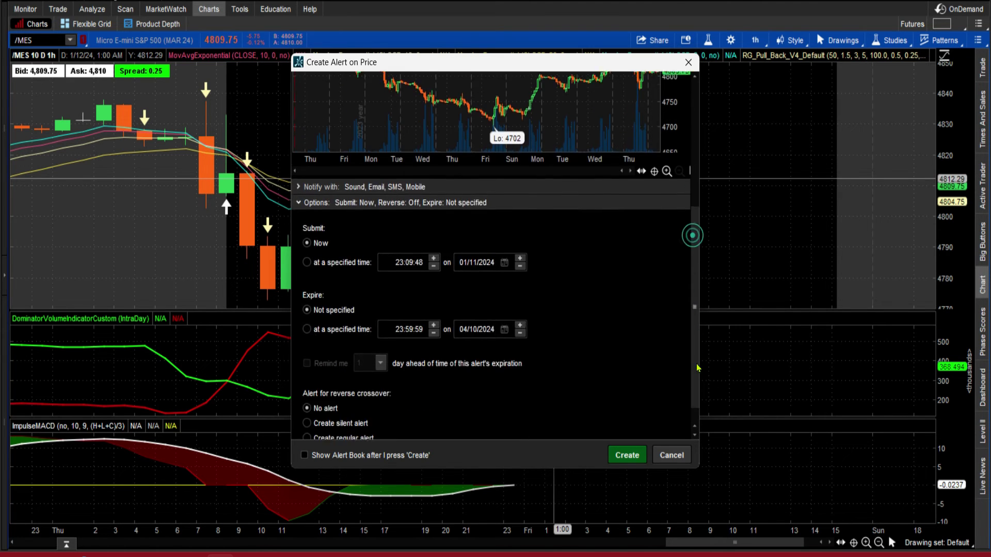
click(309, 422)
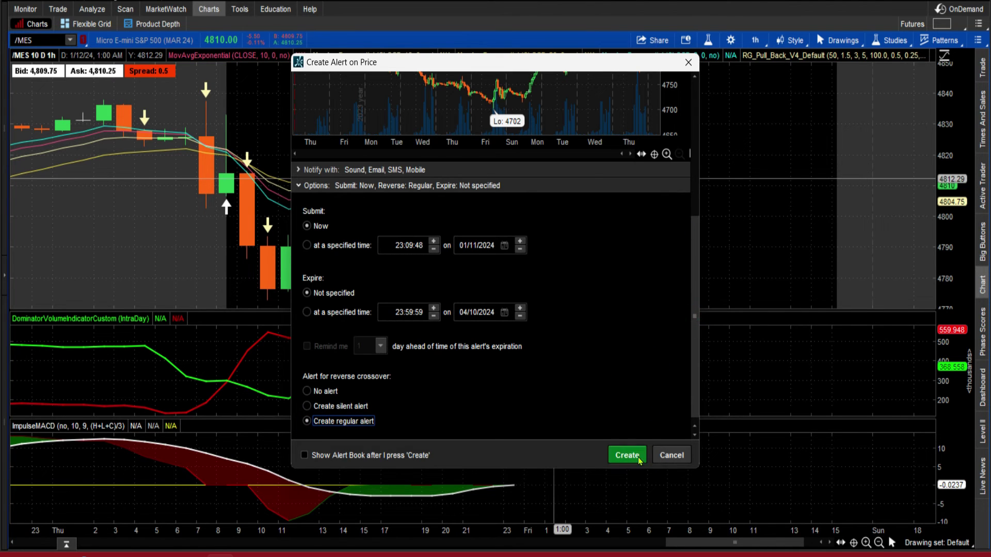
scroll(697, 382, up, 5)
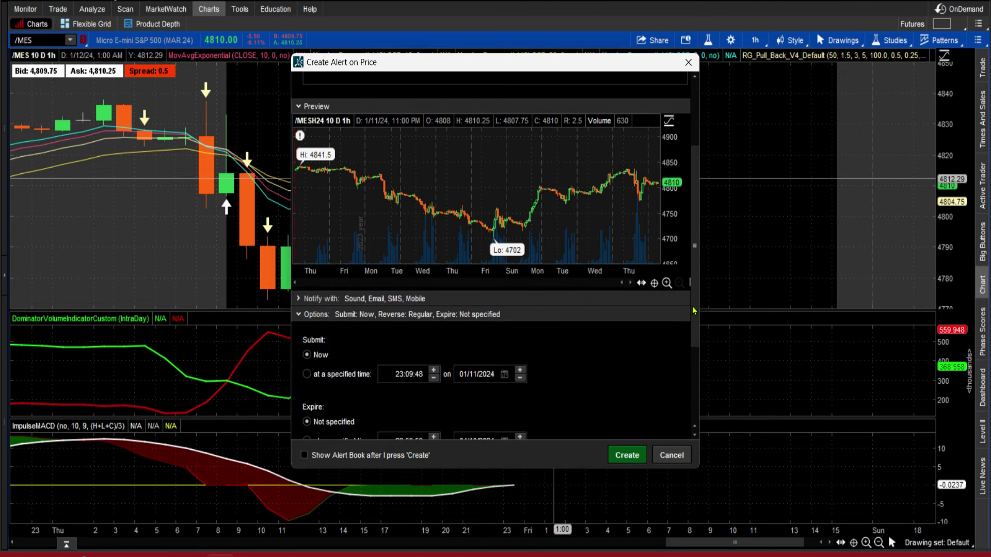
scroll(697, 270, up, 1)
Step: Add the note '****RG PRINTED A DOWN ARROW****' and create the down-arrow alert
click(442, 163)
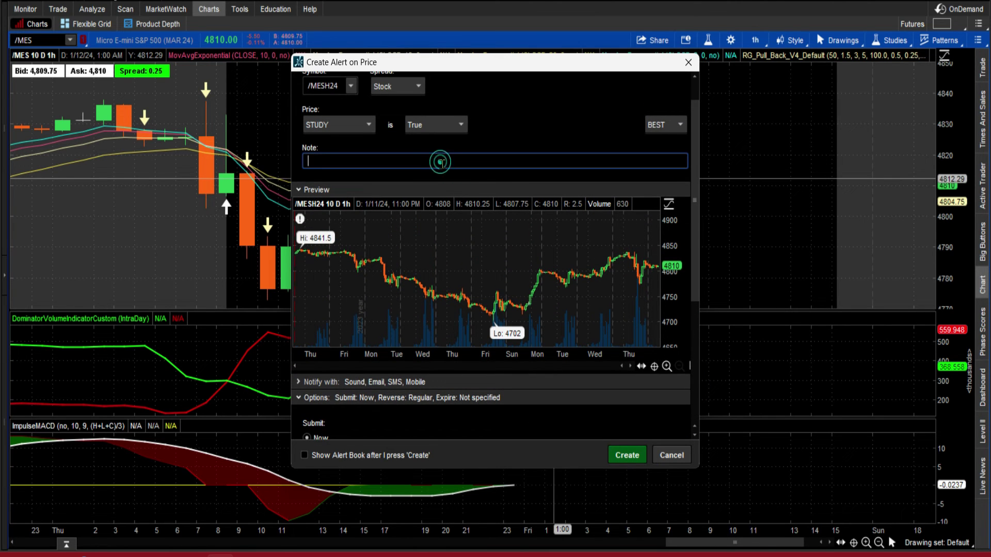
text(****)
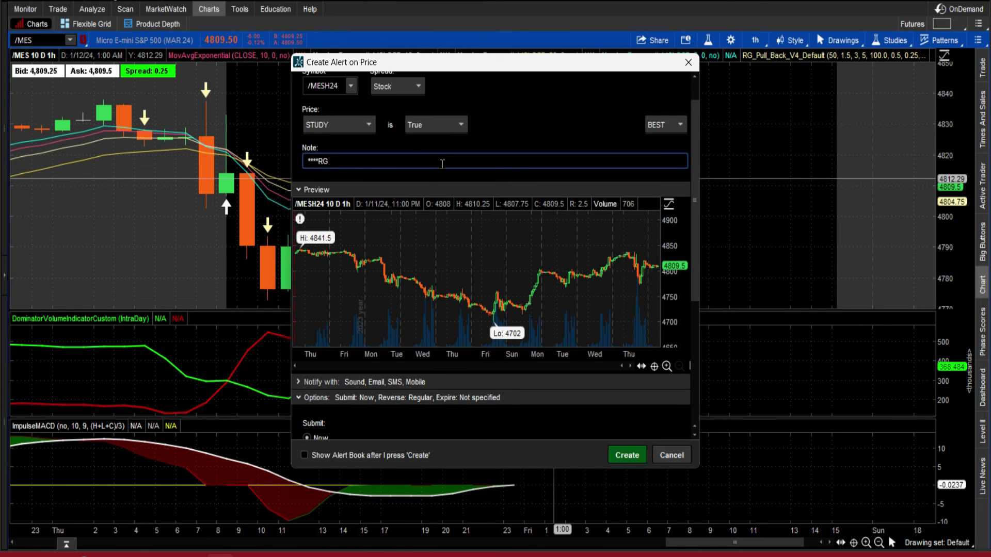
text(RG PRI)
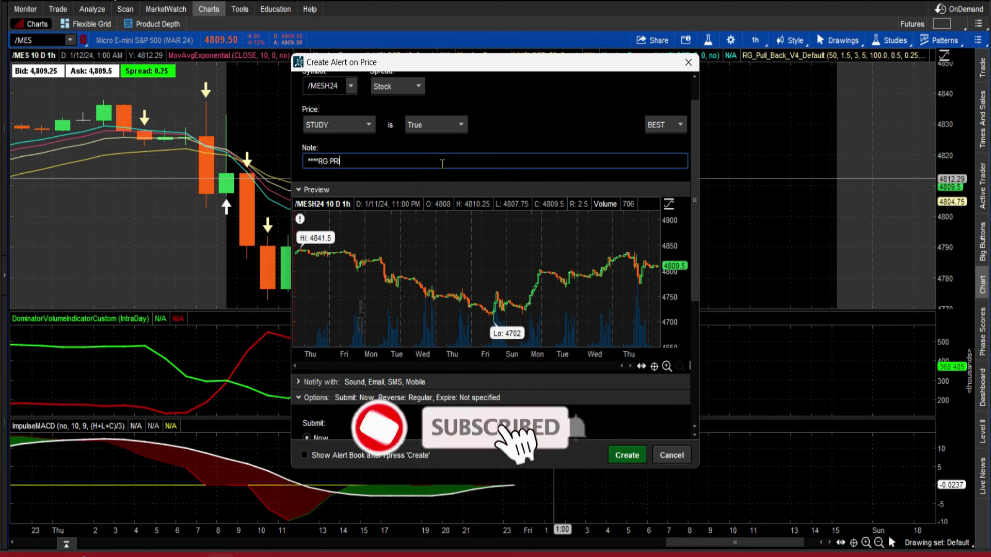
text(NTED A DOW)
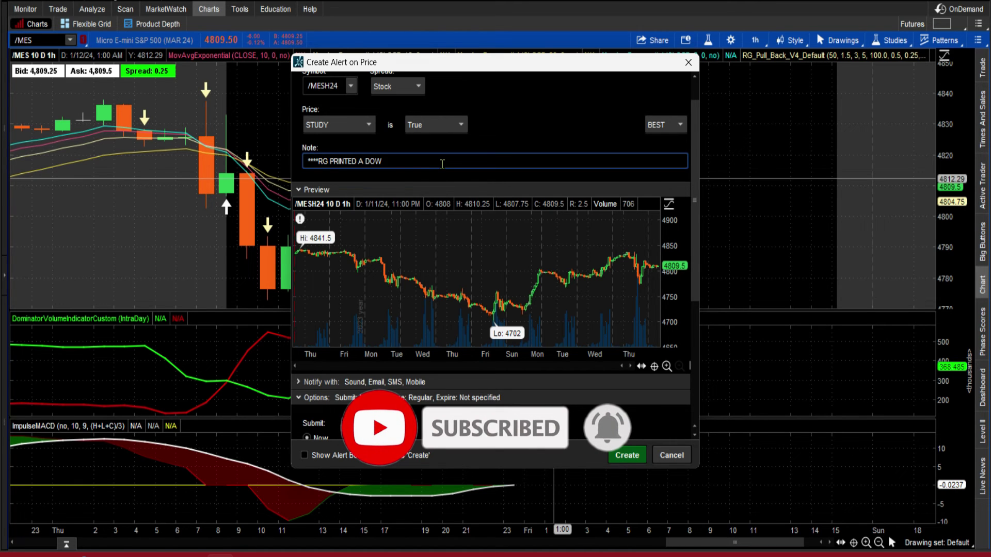
text(N ARROW****)
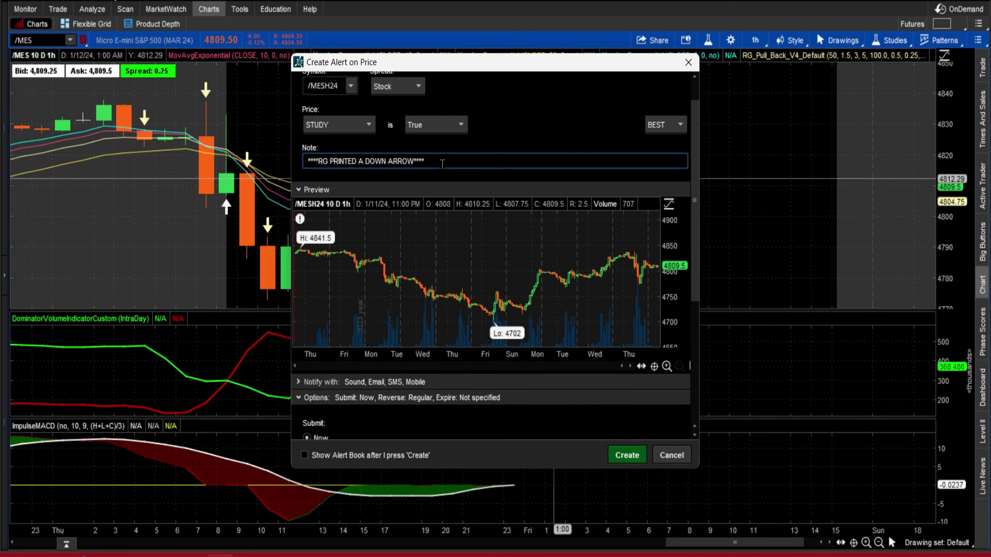
click(614, 455)
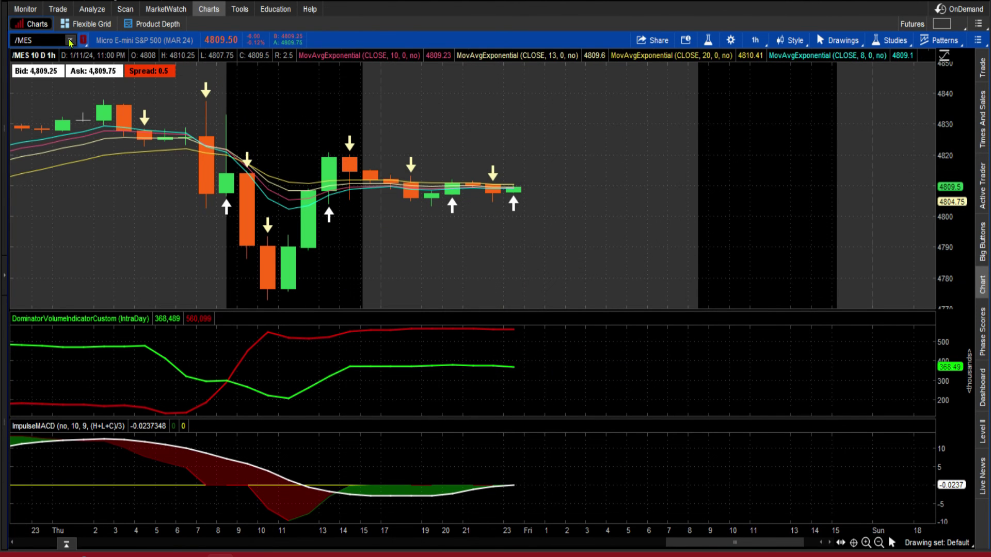
Step: Go to MarketWatch to confirm the /MES down-arrow alert is Active beside the up-arrow alert
click(153, 11)
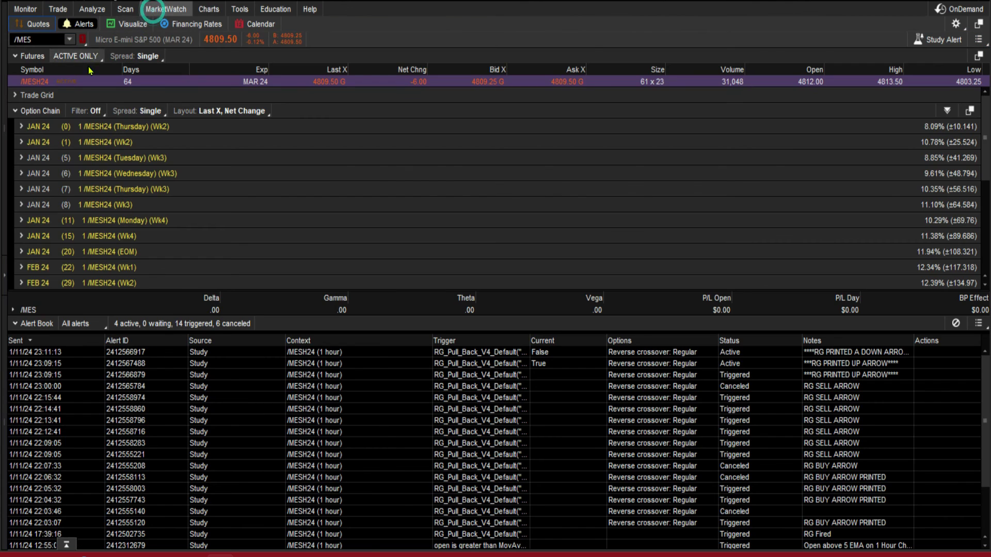